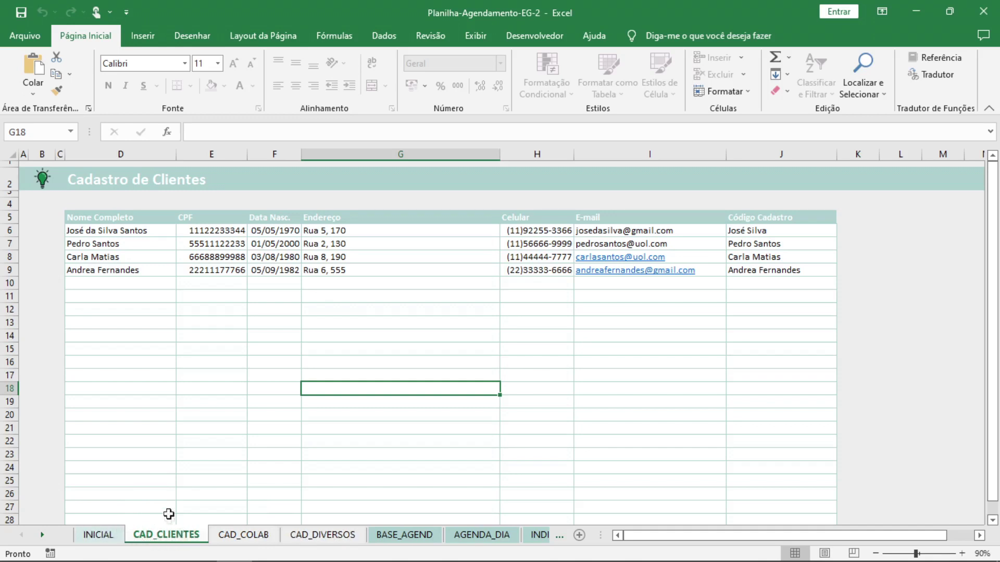
Select the four client full names in D6:D9, then go to the CAD_COLAB staff sheet
drag(125, 231, 126, 270)
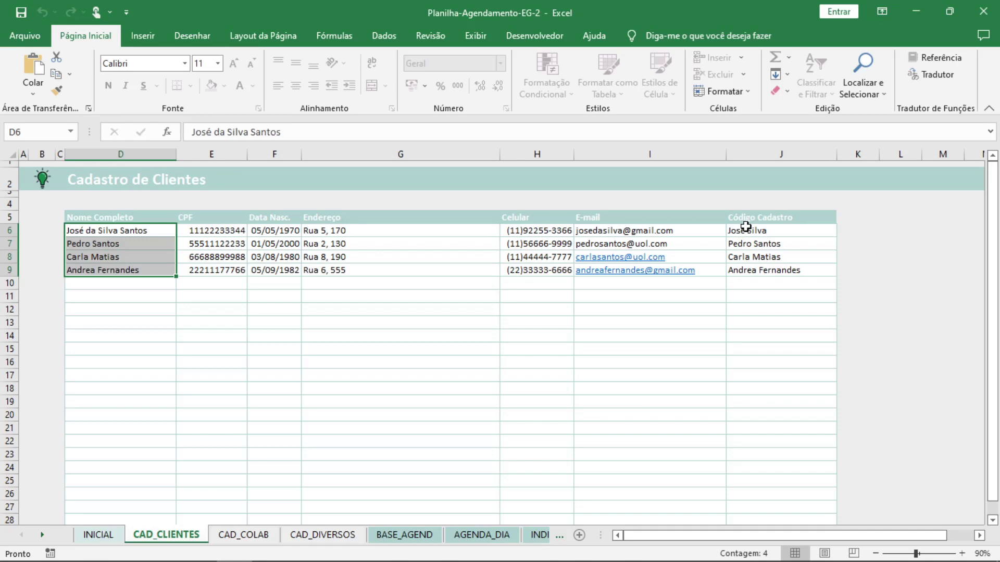
click(122, 225)
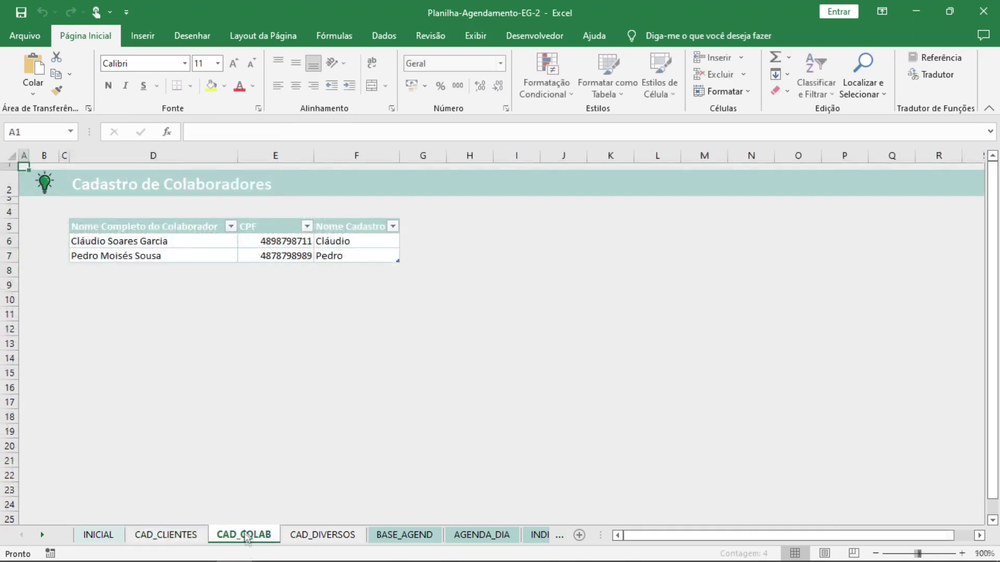
click(242, 534)
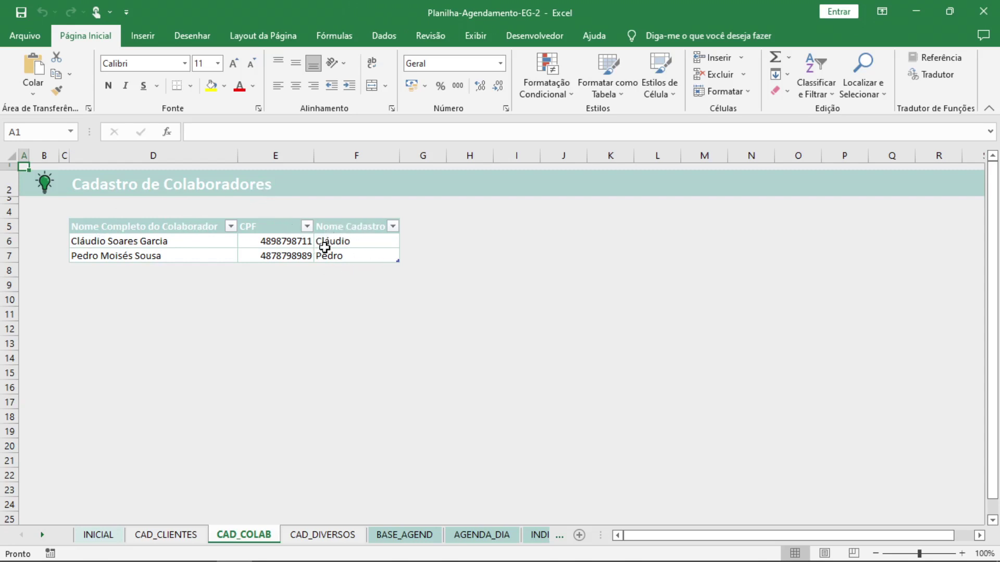
Look over the CAD_DIVERSOS services list, then go to the BASE_AGEND bookings sheet
click(321, 535)
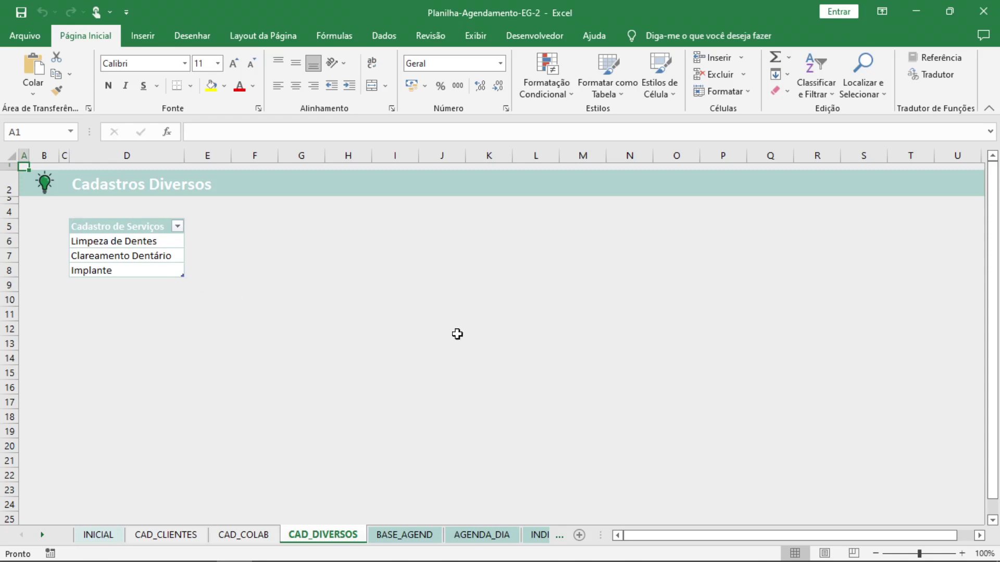
click(402, 535)
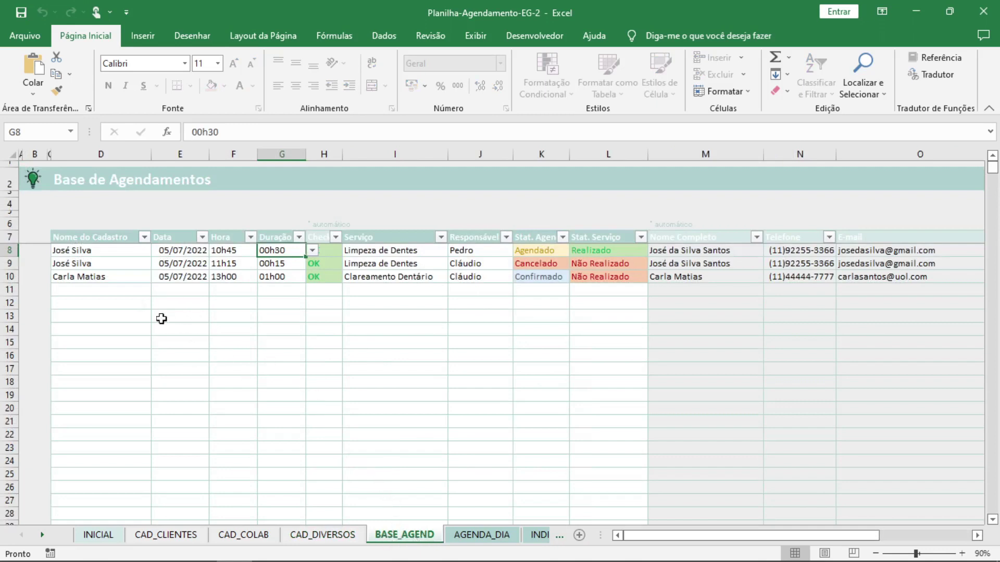
drag(73, 237, 597, 235)
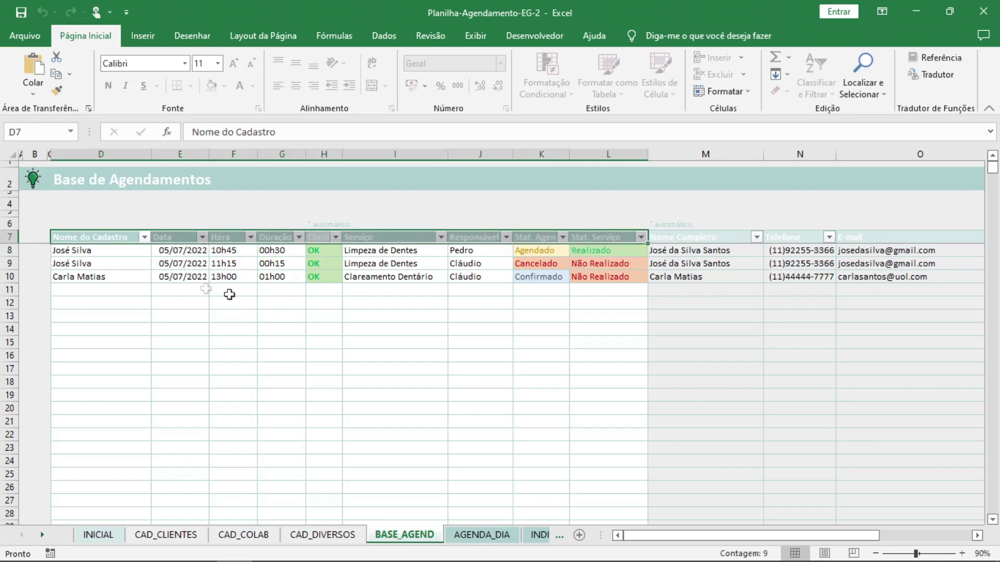
drag(97, 250, 100, 276)
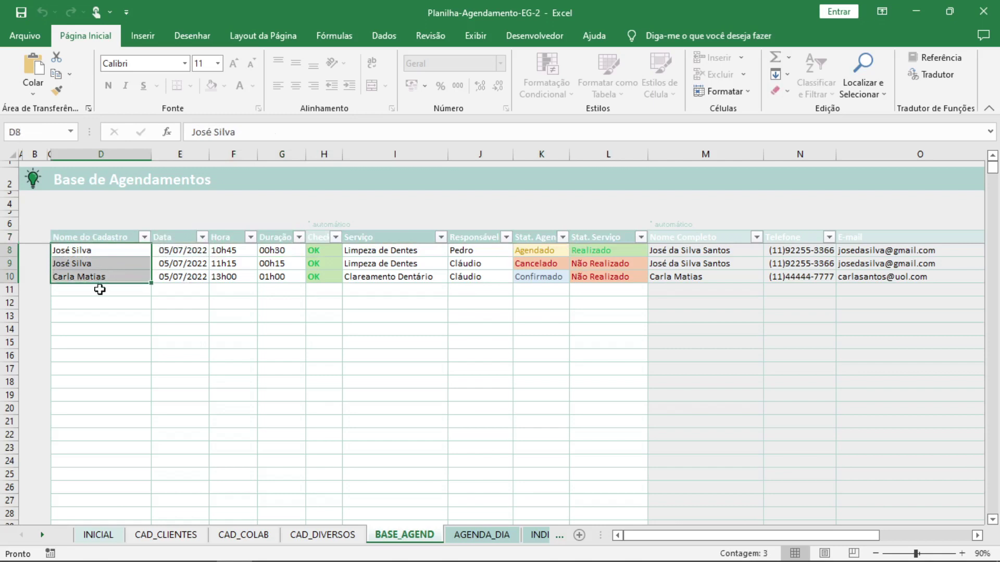
click(100, 287)
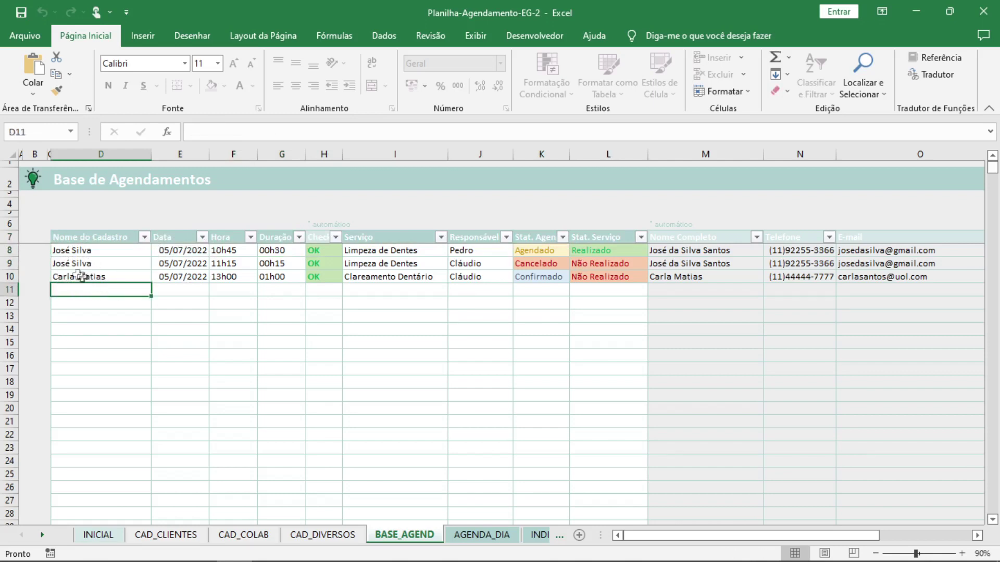
click(173, 537)
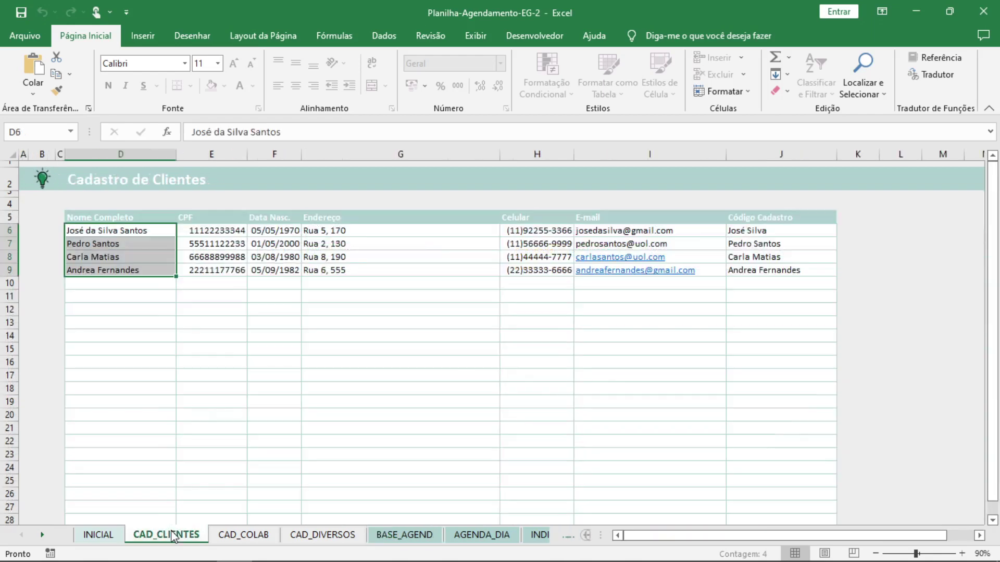
drag(808, 230, 799, 268)
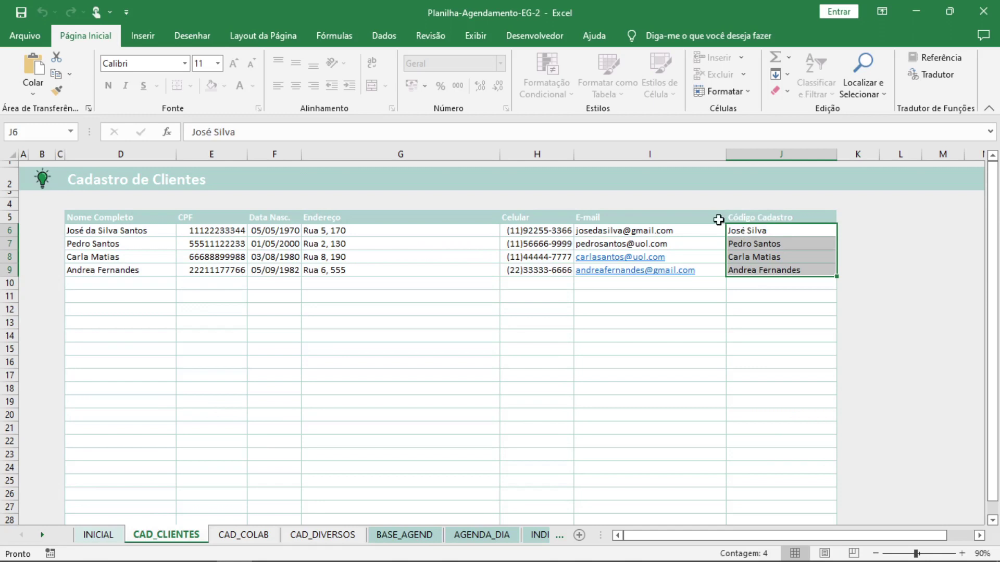
drag(103, 283, 719, 281)
click(759, 284)
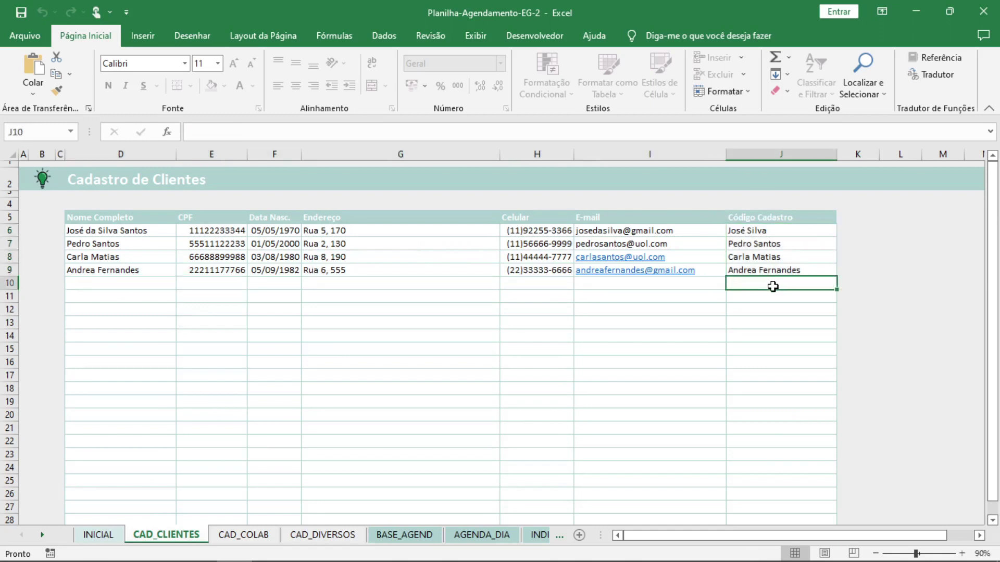
click(404, 535)
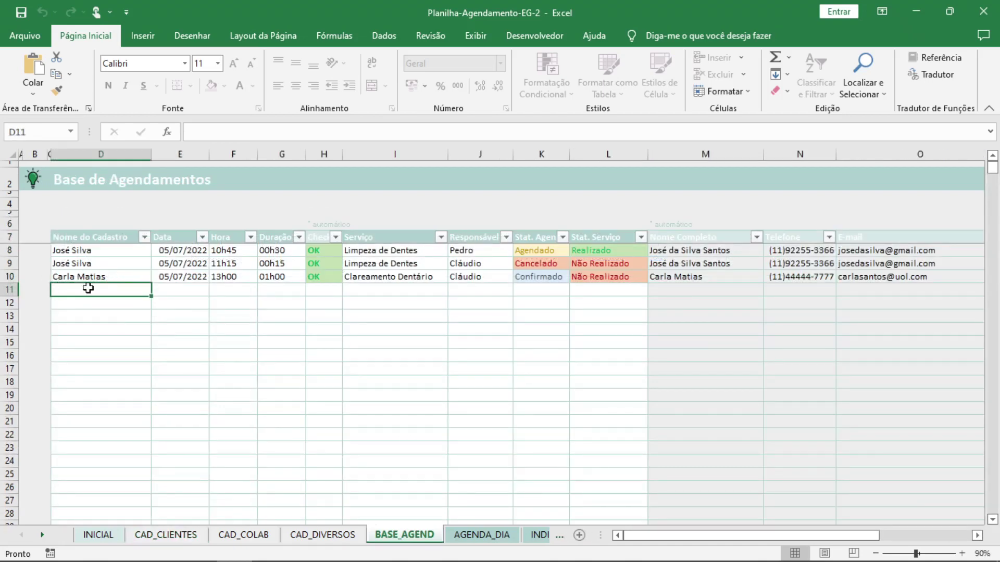
click(719, 239)
drag(719, 239, 879, 240)
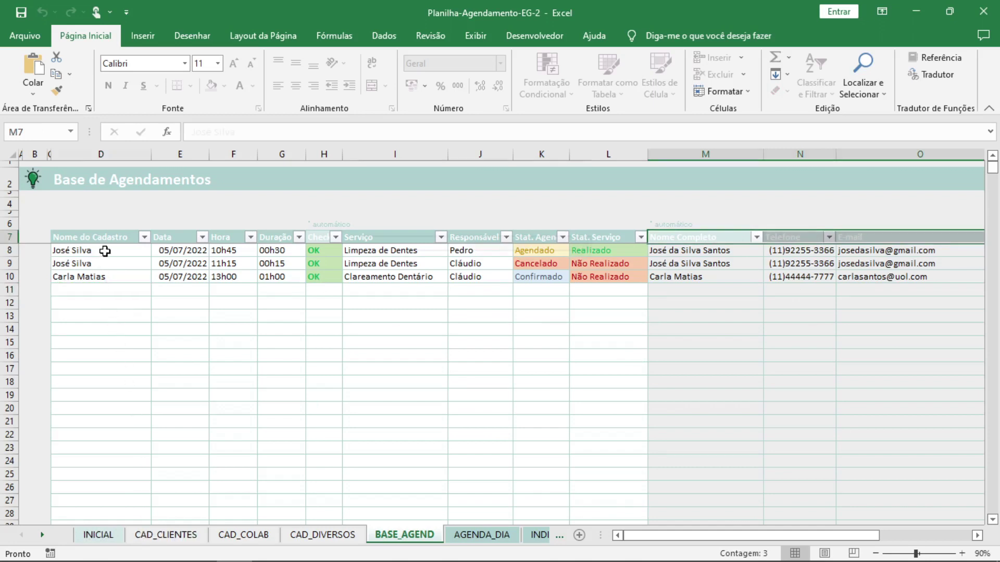
drag(105, 251, 109, 279)
click(111, 289)
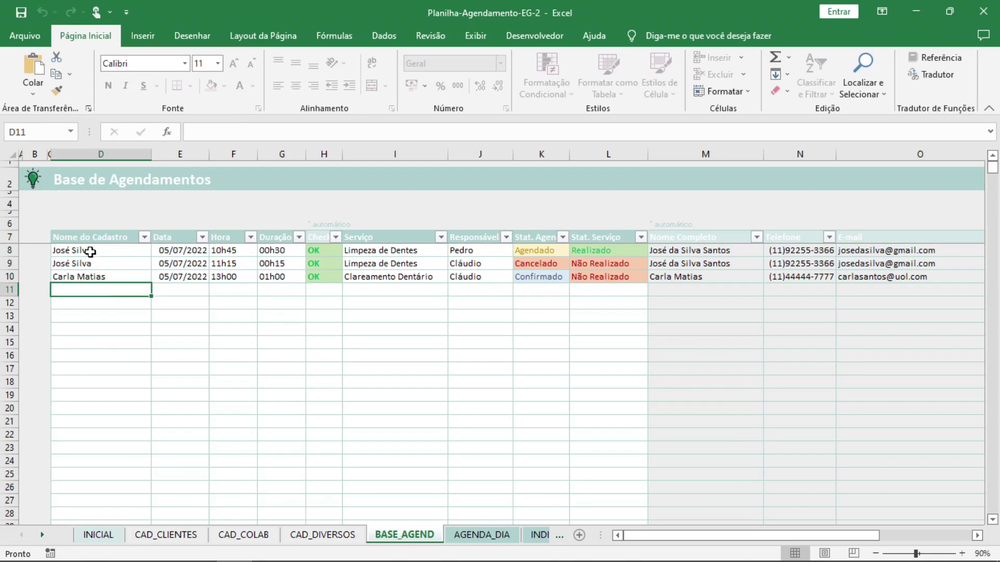
drag(90, 251, 94, 263)
click(177, 535)
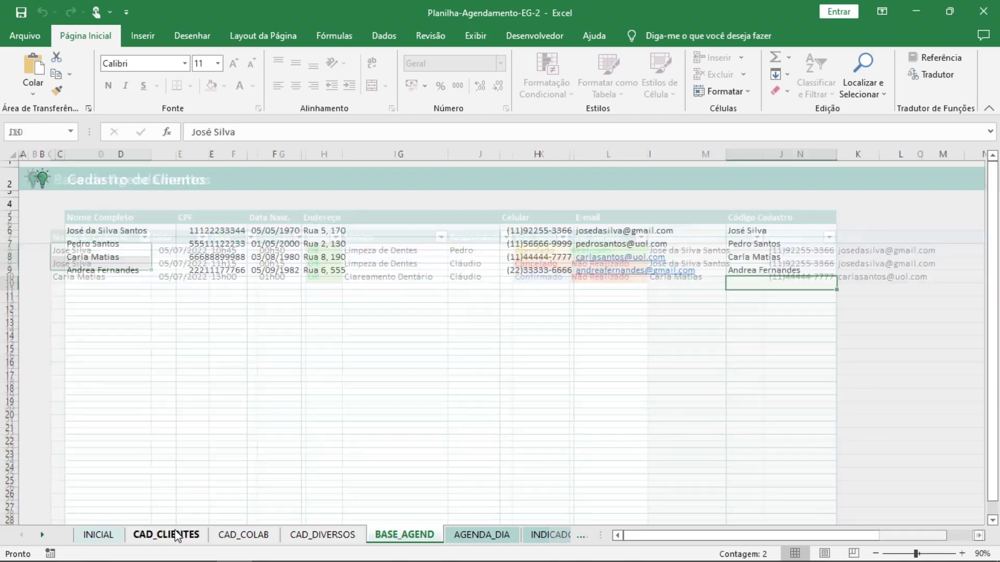
click(767, 270)
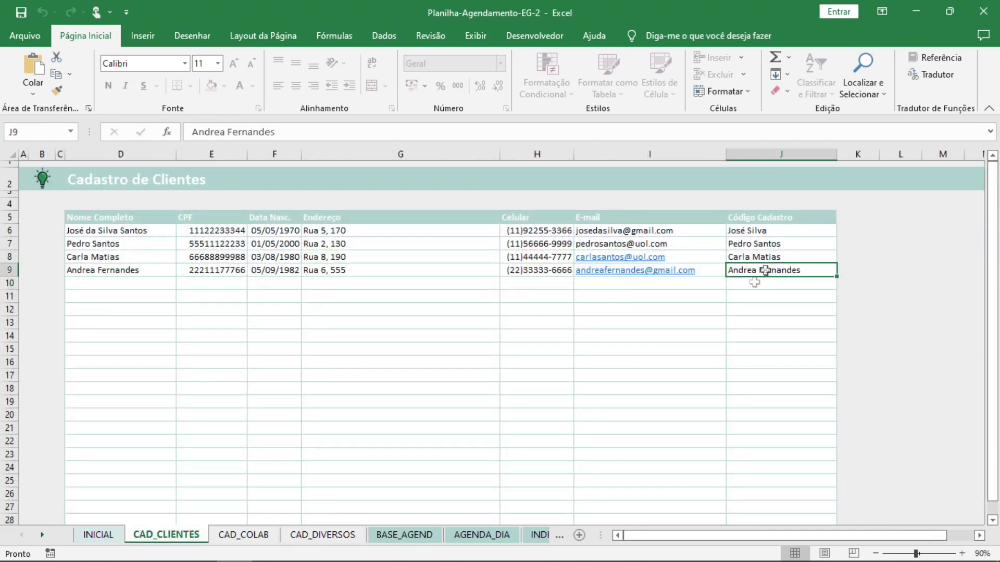
click(413, 535)
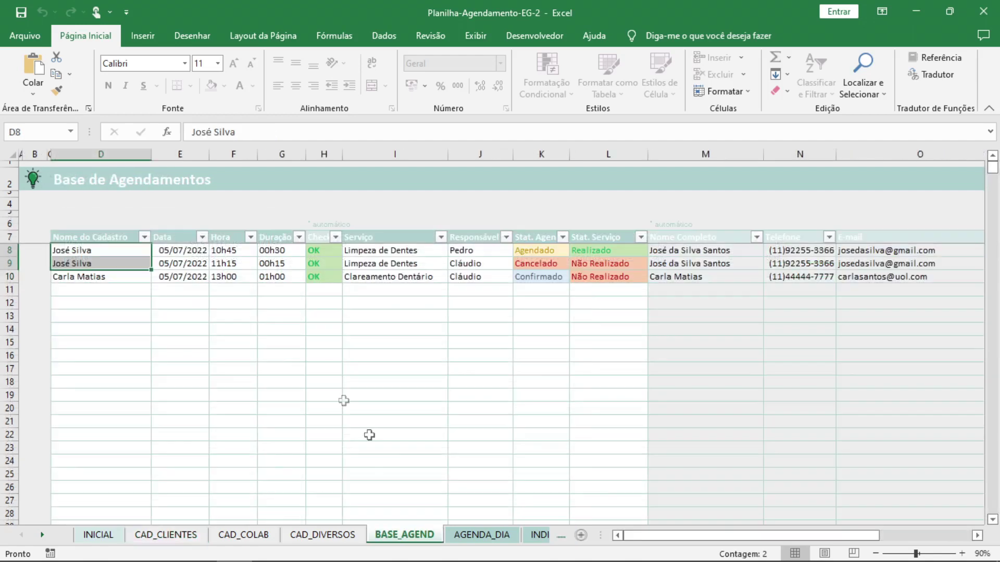
Enter the fourth client in D11 and check the auto-filled full name, phone and e-mail
click(149, 291)
text(Andrea Fernandes)
key(Return)
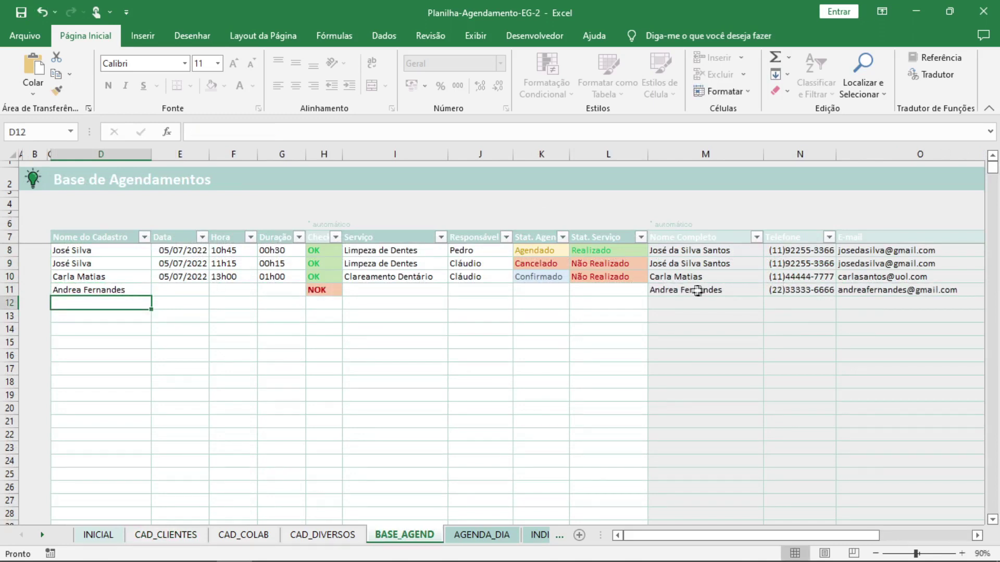
click(738, 290)
drag(738, 290, 885, 291)
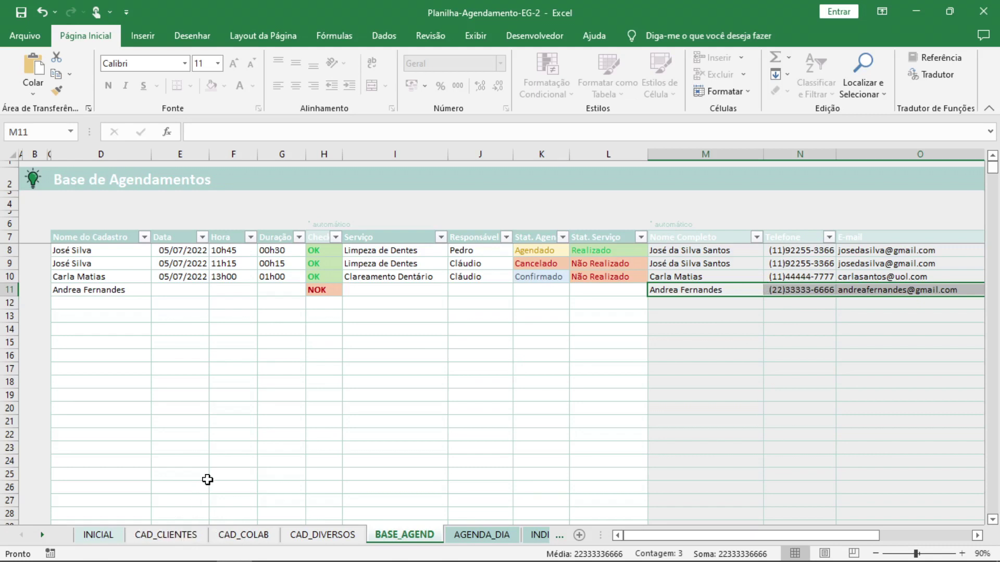
Compare the new booking's client against the client codes J6:J10 on CAD_CLIENTES
click(78, 290)
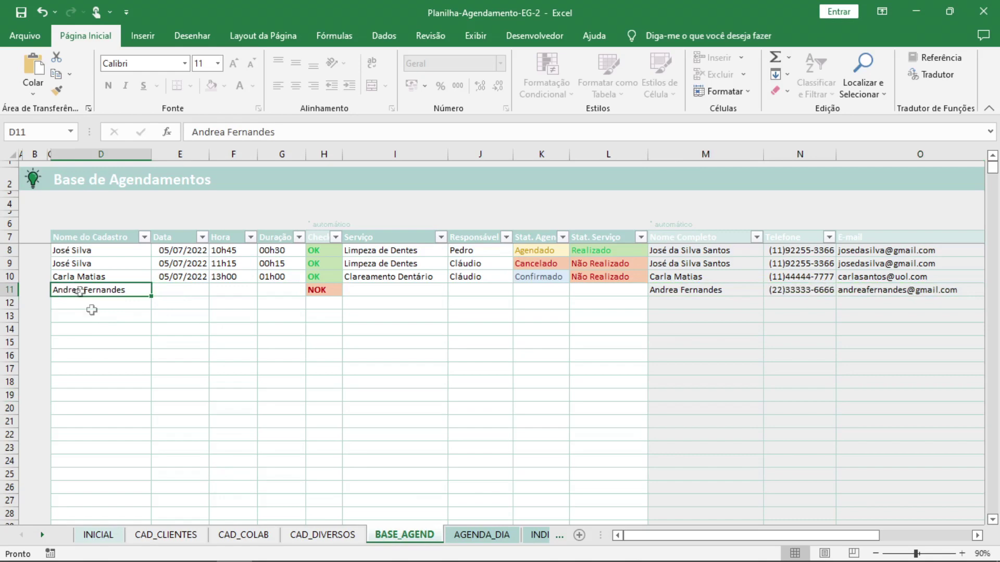
click(166, 535)
drag(744, 230, 754, 283)
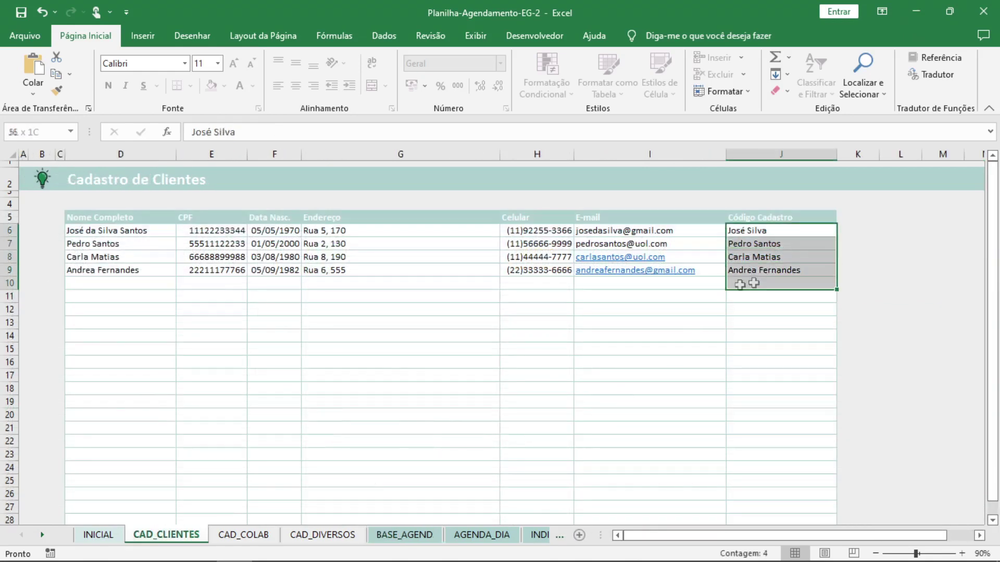
click(402, 534)
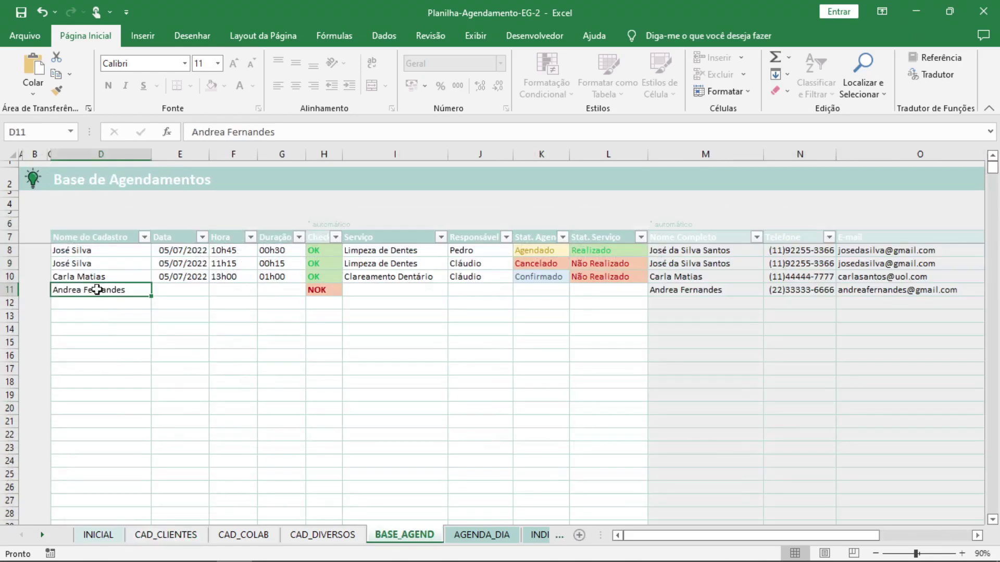
click(170, 290)
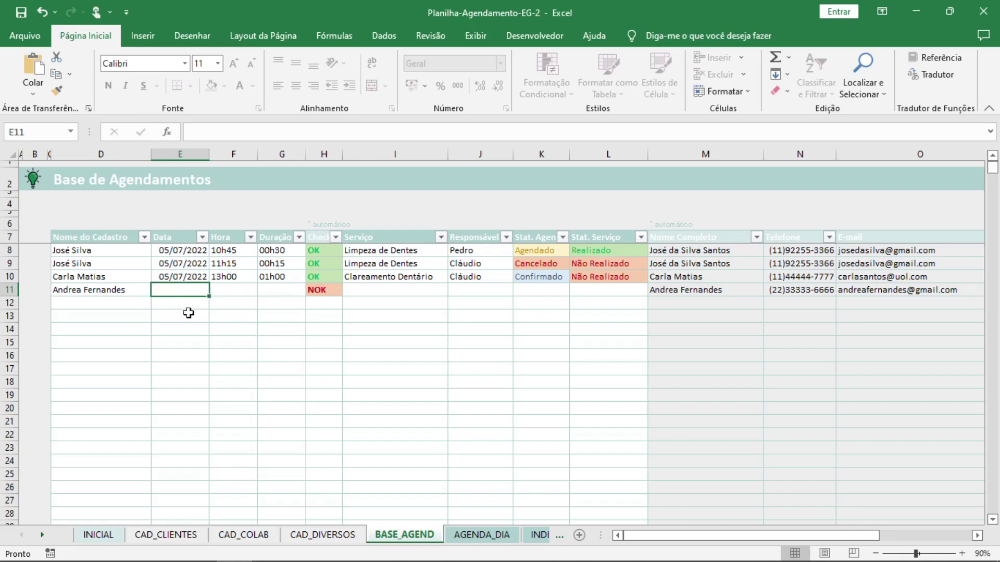
Give the row 11 booking date 05/07/2022 and appointment time 08h00
text(05/07/2022)
key(Return)
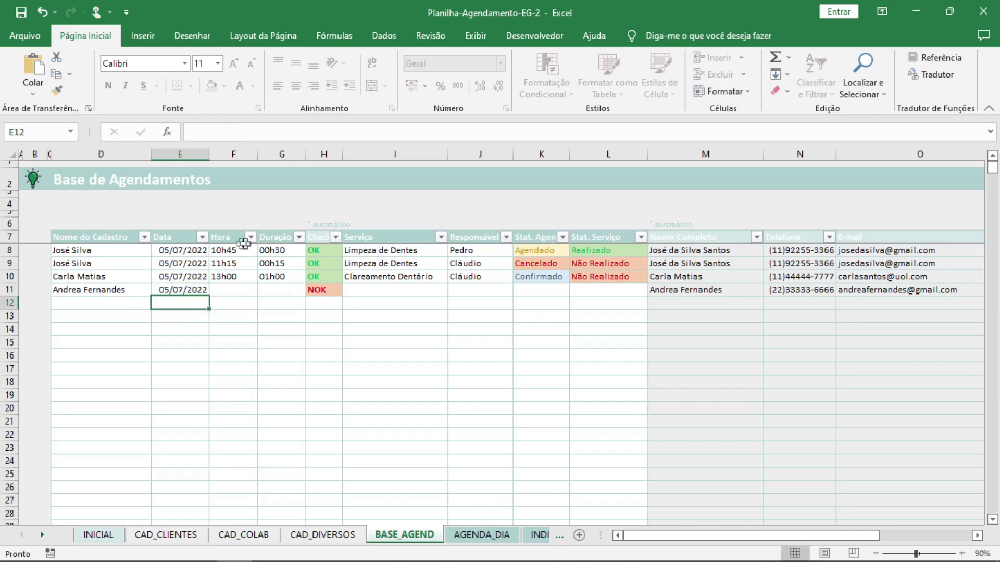
click(233, 292)
click(264, 293)
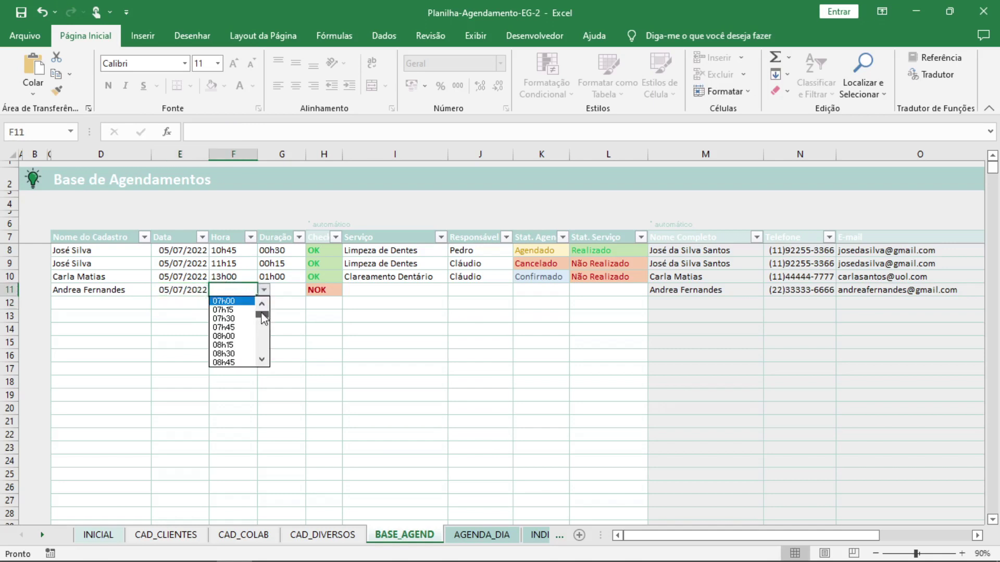
mouse_move(263, 313)
mouse_down()
mouse_move(271, 370)
mouse_move(263, 308)
mouse_up()
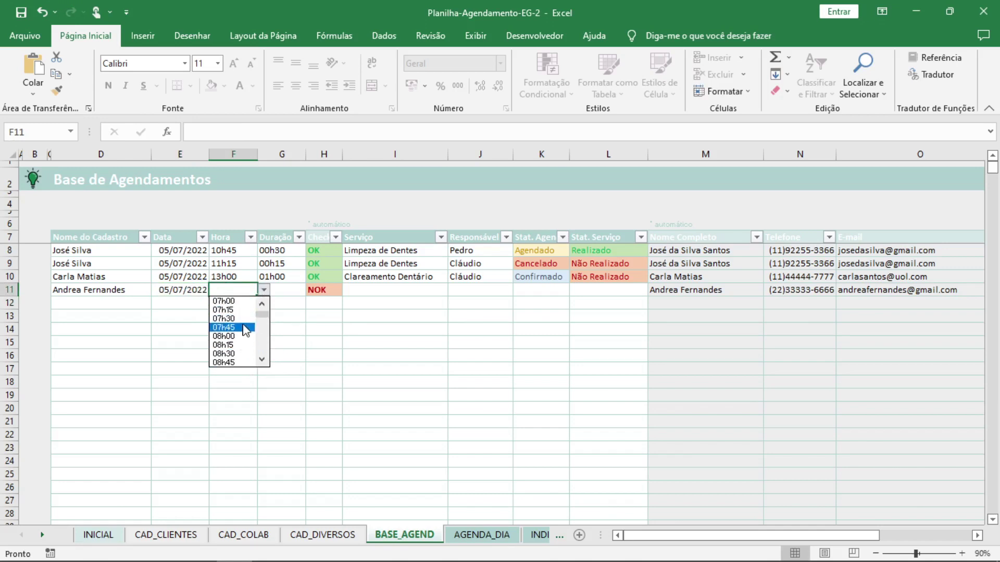
click(237, 336)
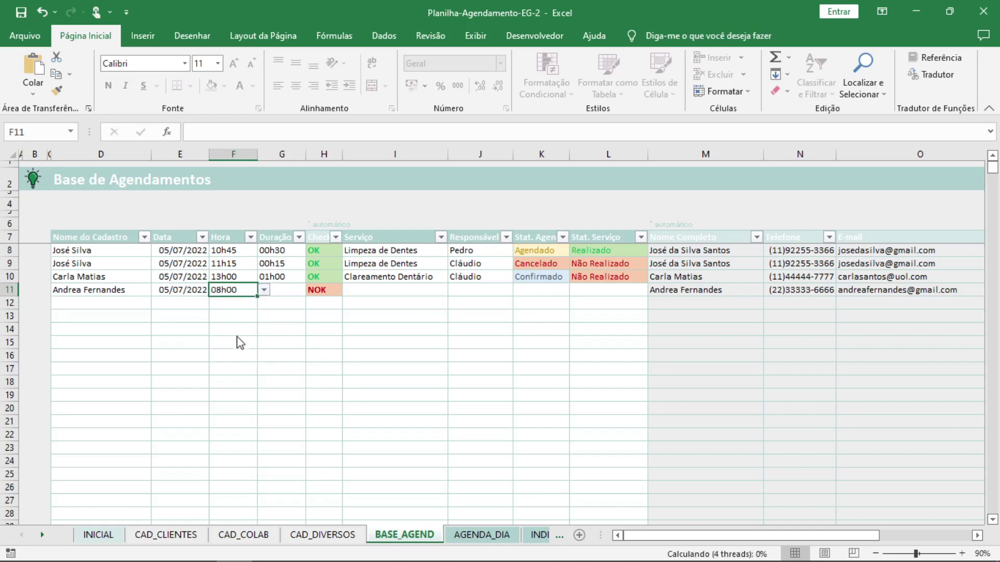
Set the row 11 booking duration to 00h30 from the G11 list
click(286, 292)
click(312, 290)
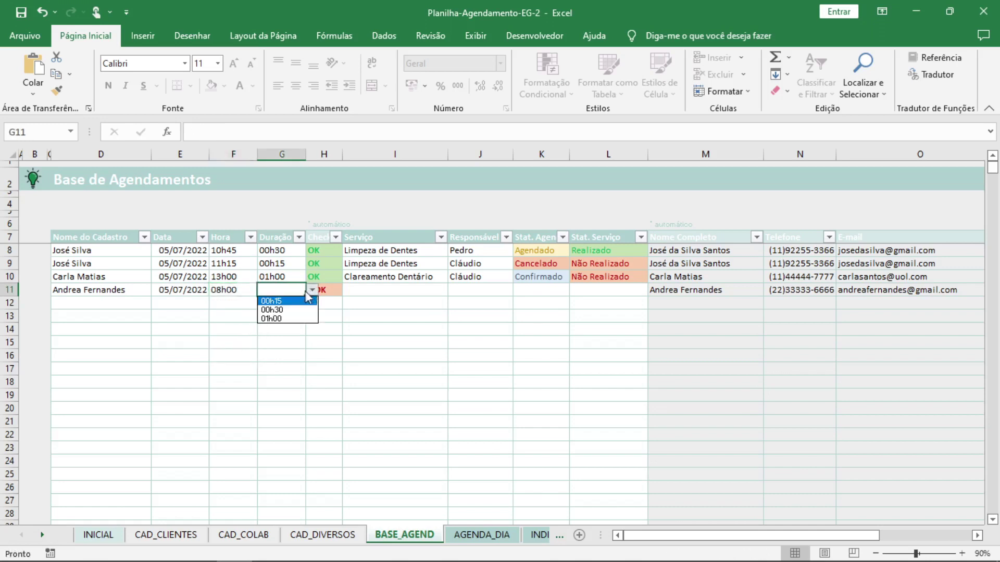
key(Escape)
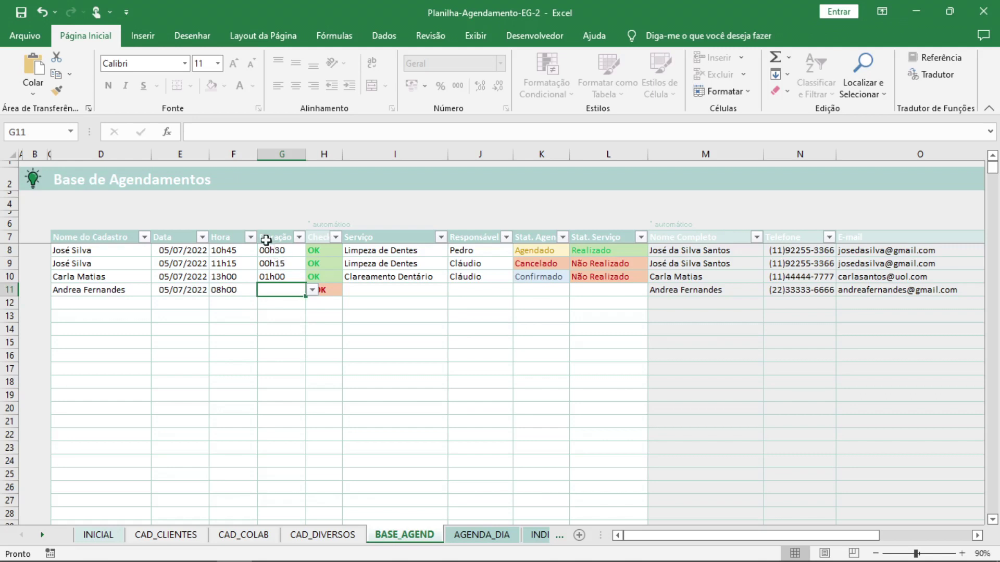
click(312, 291)
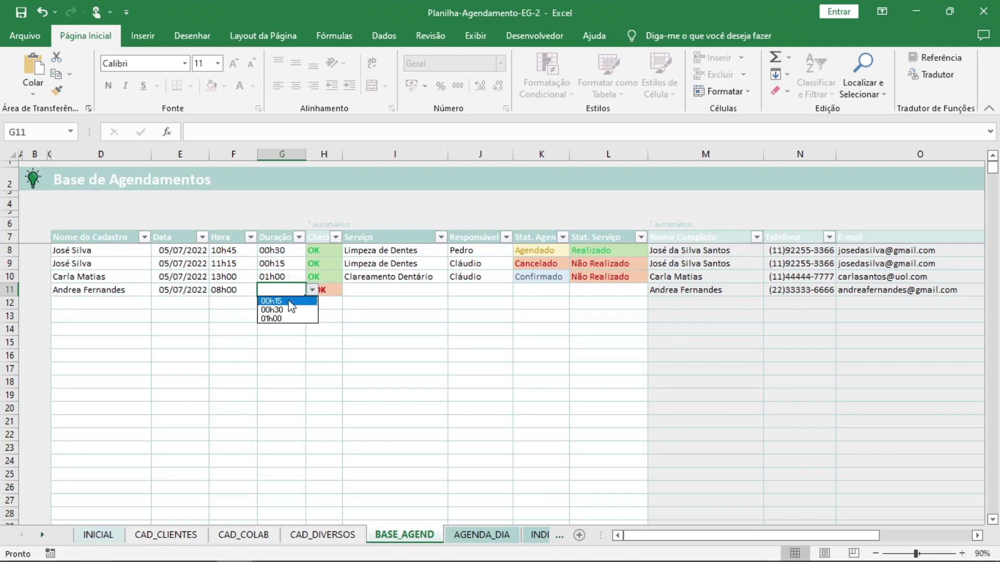
click(311, 290)
click(312, 290)
click(287, 311)
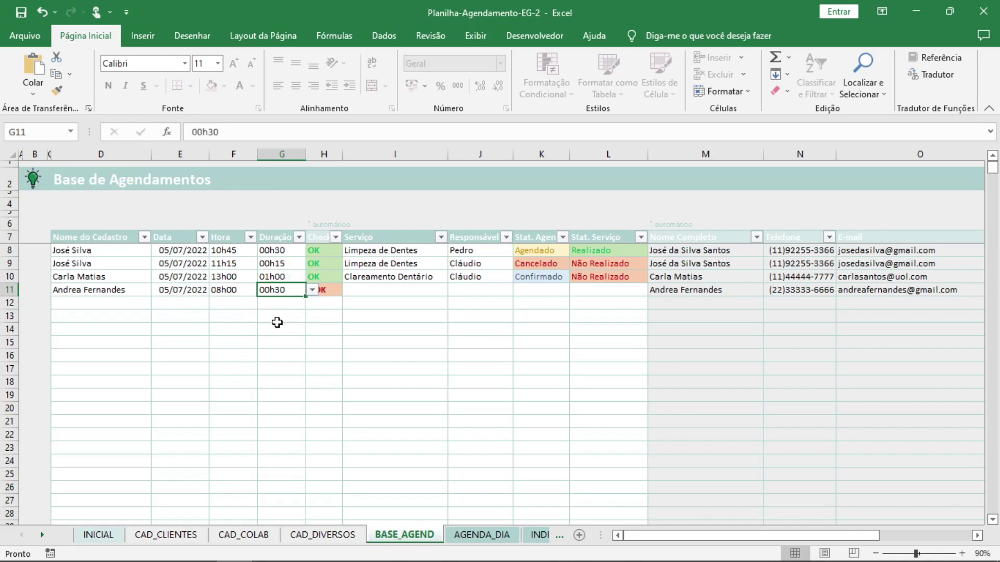
click(312, 317)
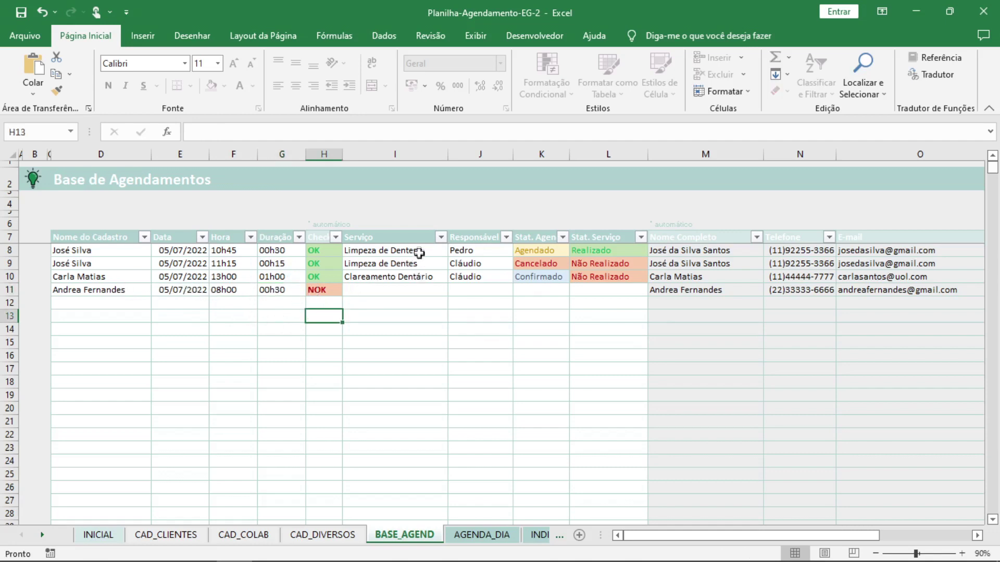
Choose Implante as the service for the row 11 booking
click(416, 291)
click(454, 290)
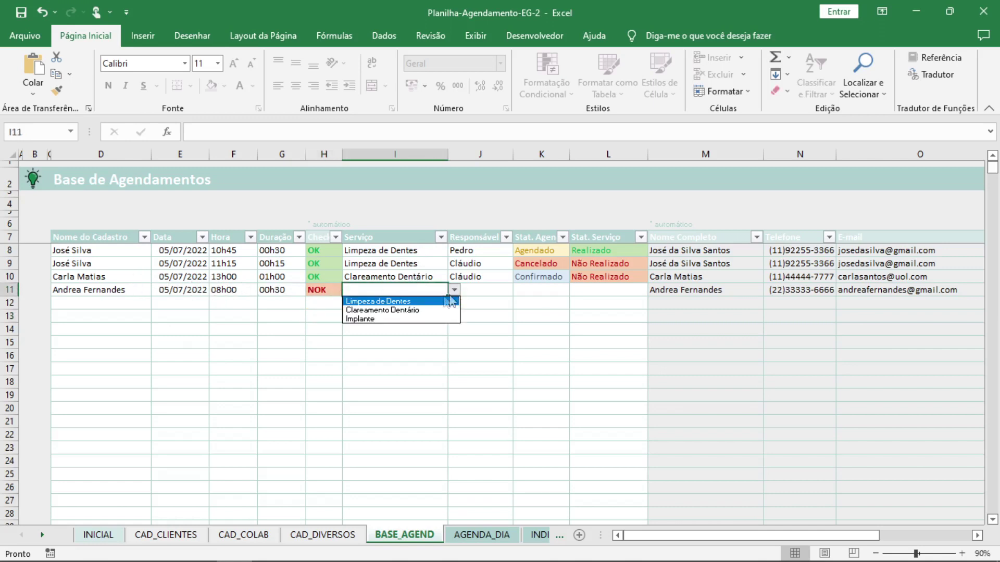
click(379, 320)
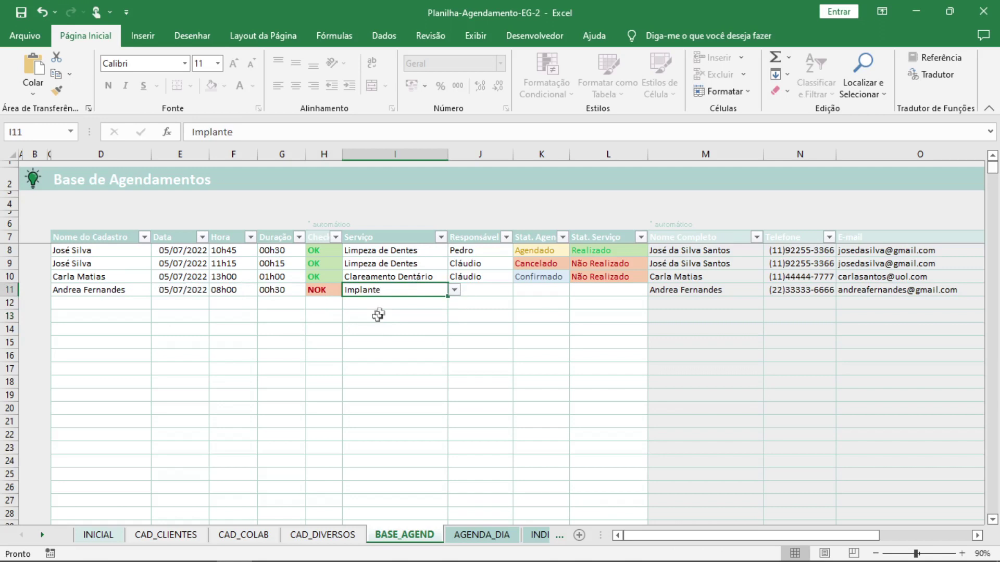
click(454, 290)
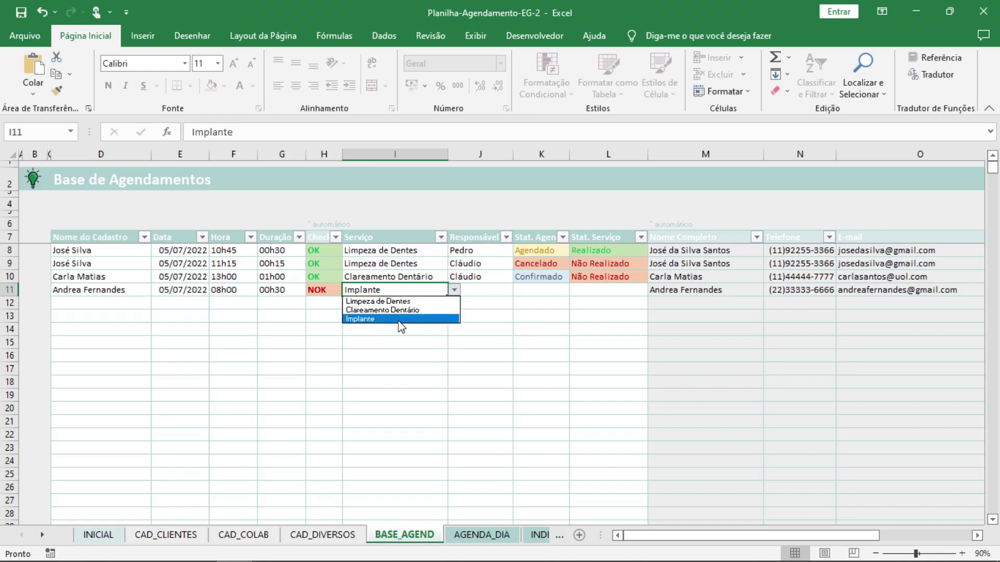
click(309, 326)
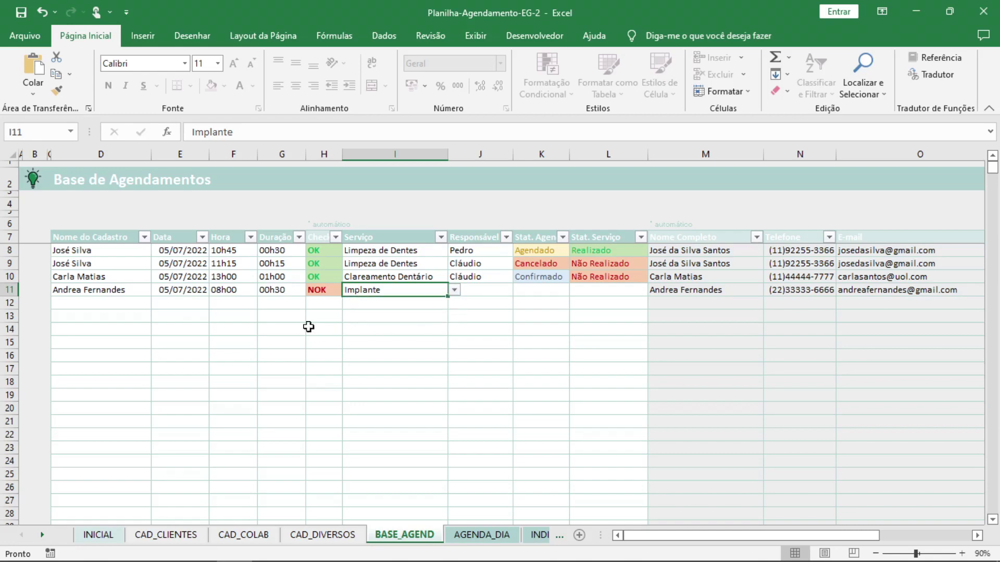
Add Tratamento Cárie as a fourth service in D9 of the CAD_DIVERSOS list, then return to BASE_AGEND
click(328, 535)
click(135, 284)
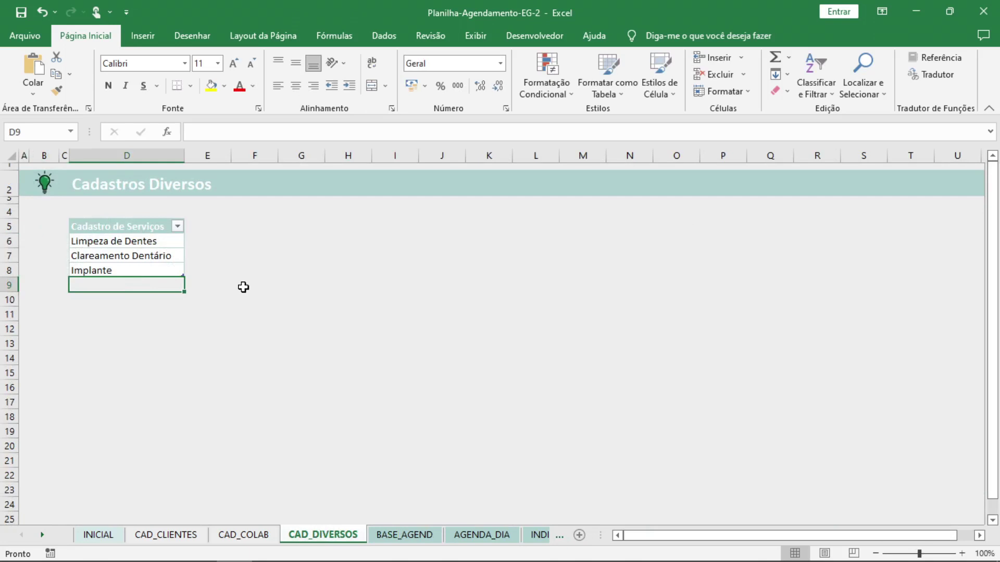
text(r)
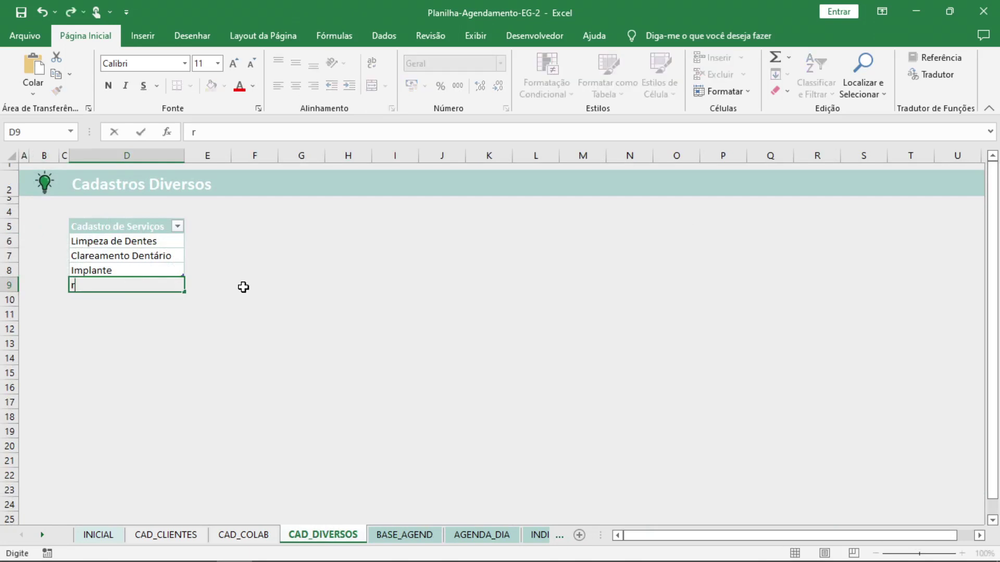
text(Tratamento Cárie)
key(Return)
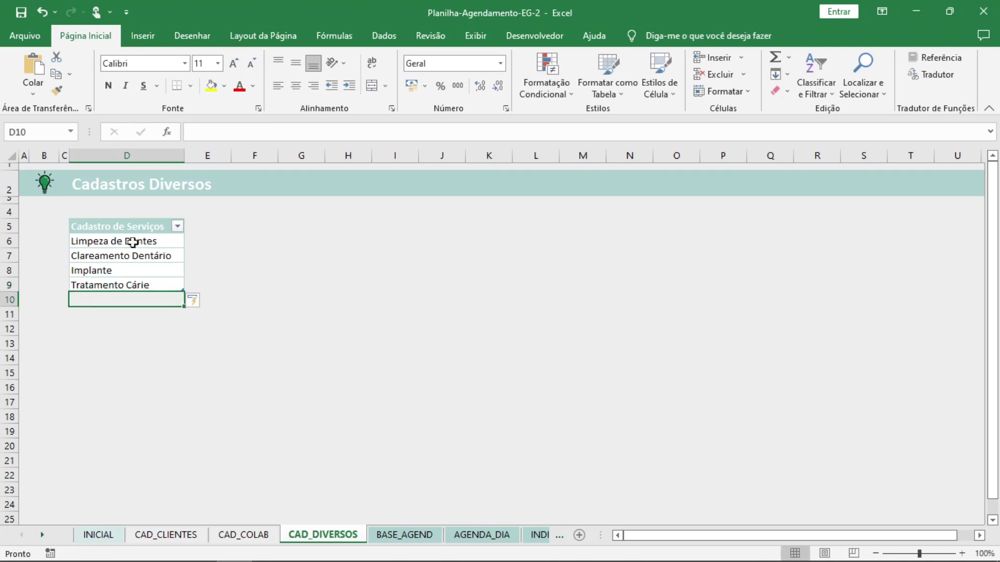
click(404, 535)
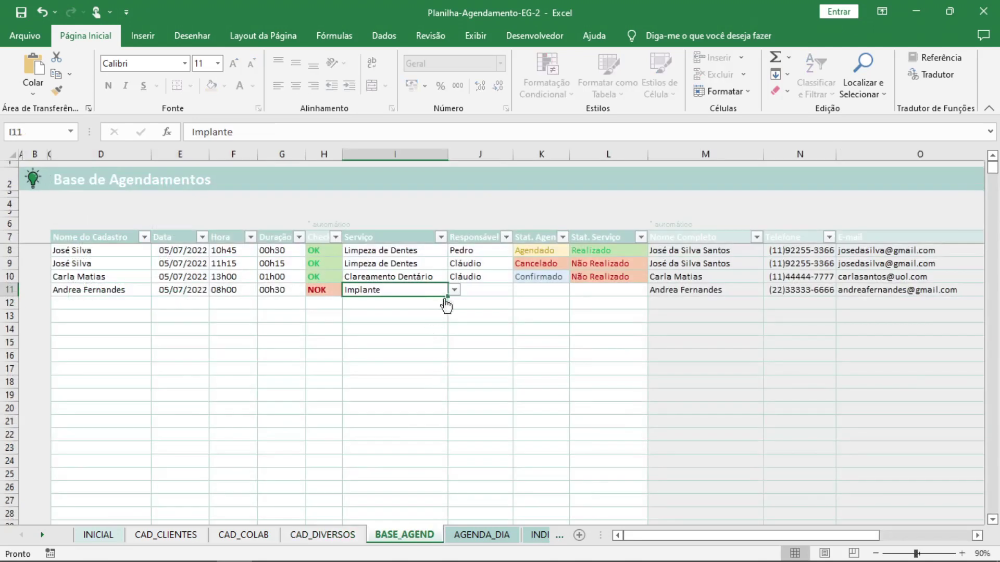
Confirm the service list includes Tratamento Cárie and review the collaborator names on CAD_COLAB
click(454, 290)
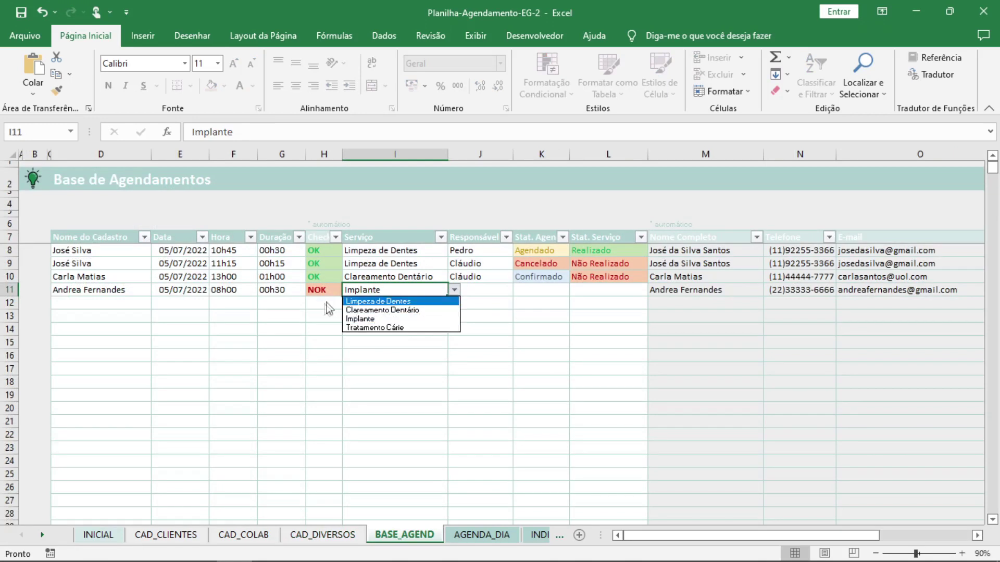
key(Escape)
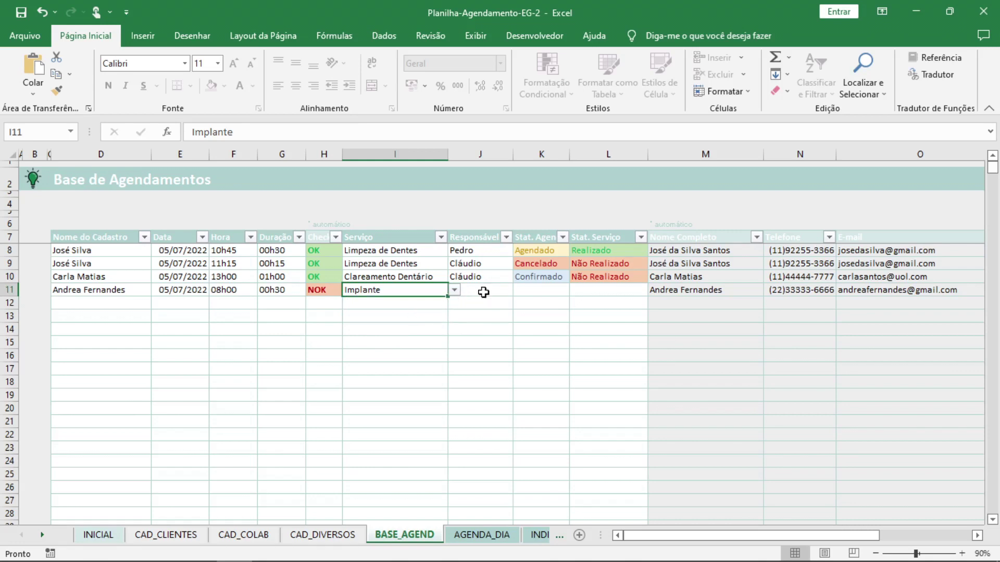
click(485, 291)
click(519, 290)
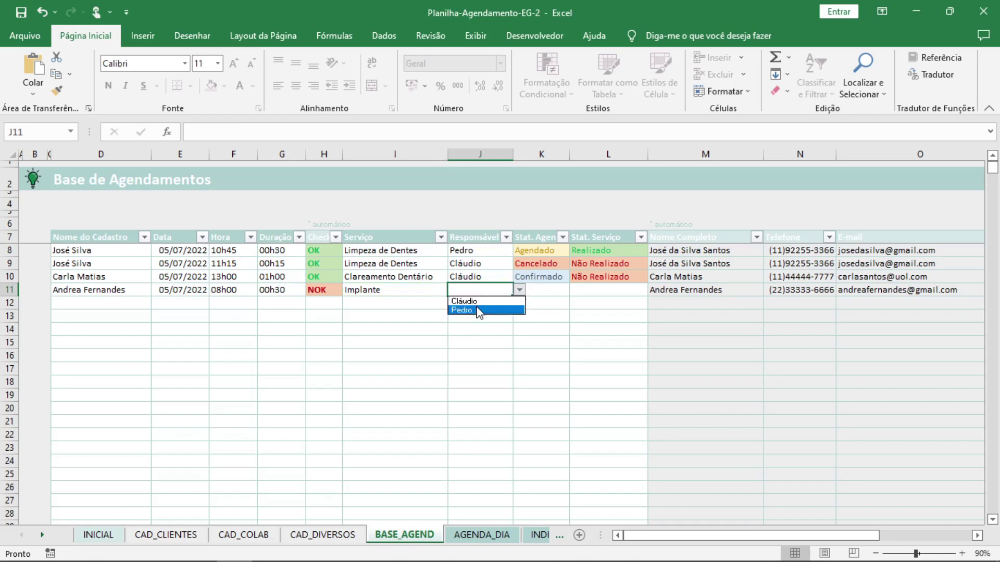
key(Escape)
click(244, 535)
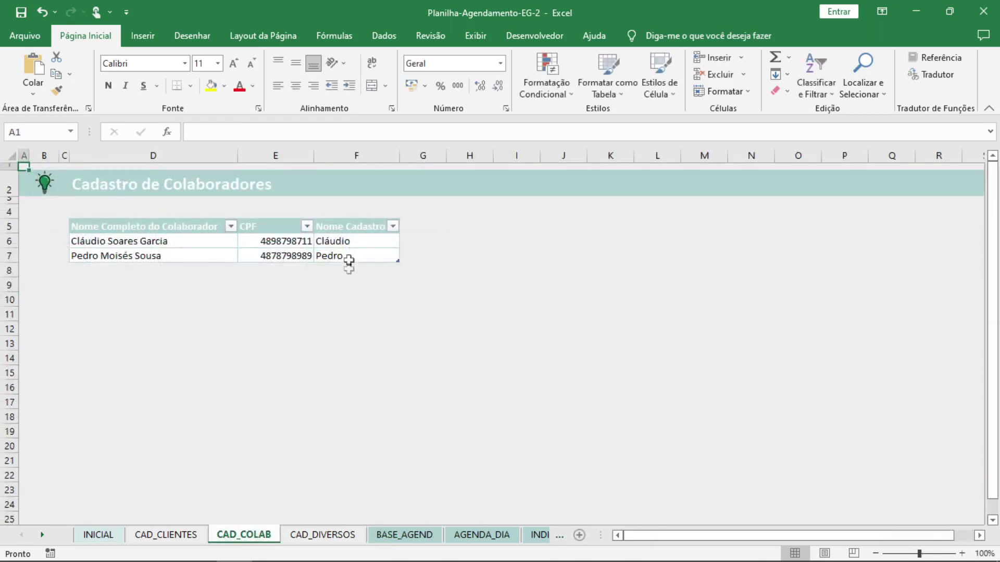
drag(362, 244, 361, 256)
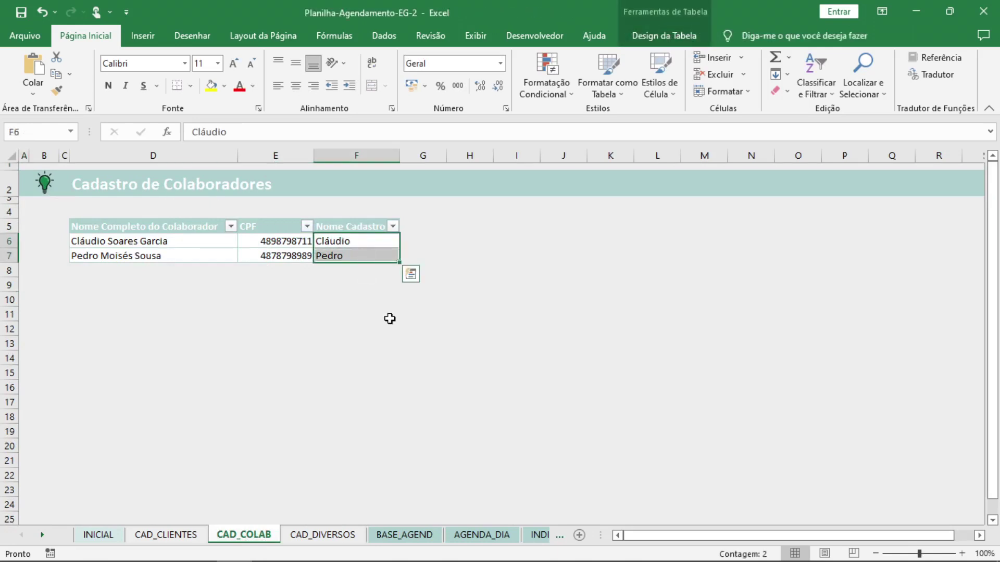
click(404, 535)
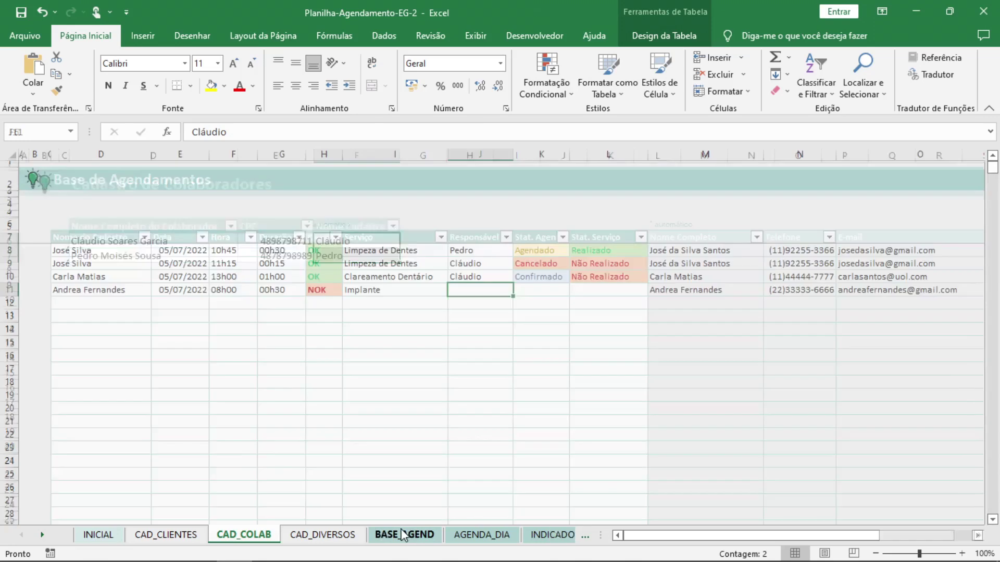
Assign the second collaborator as responsible for row 11 and set its status to Agendado
click(519, 290)
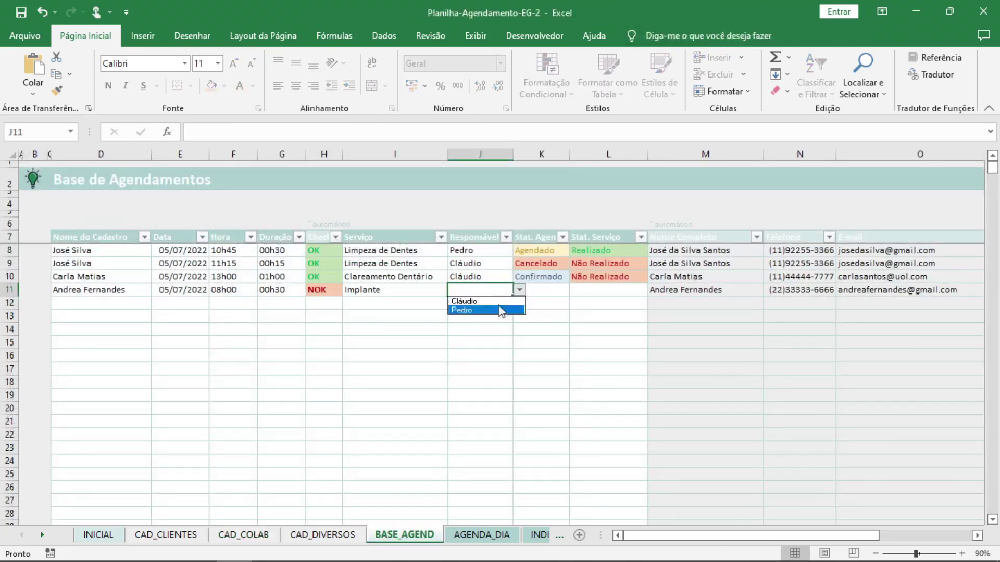
click(471, 310)
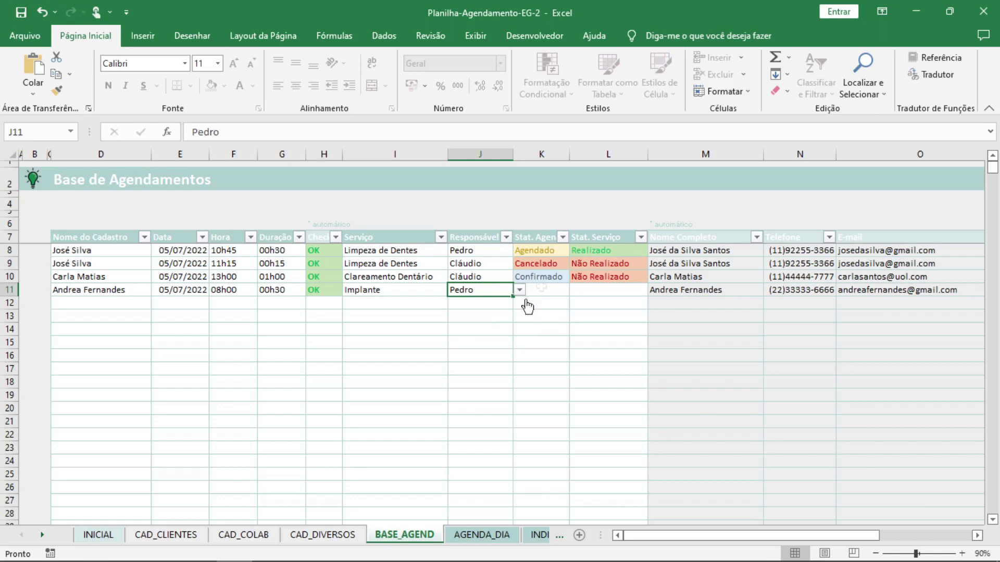
click(561, 294)
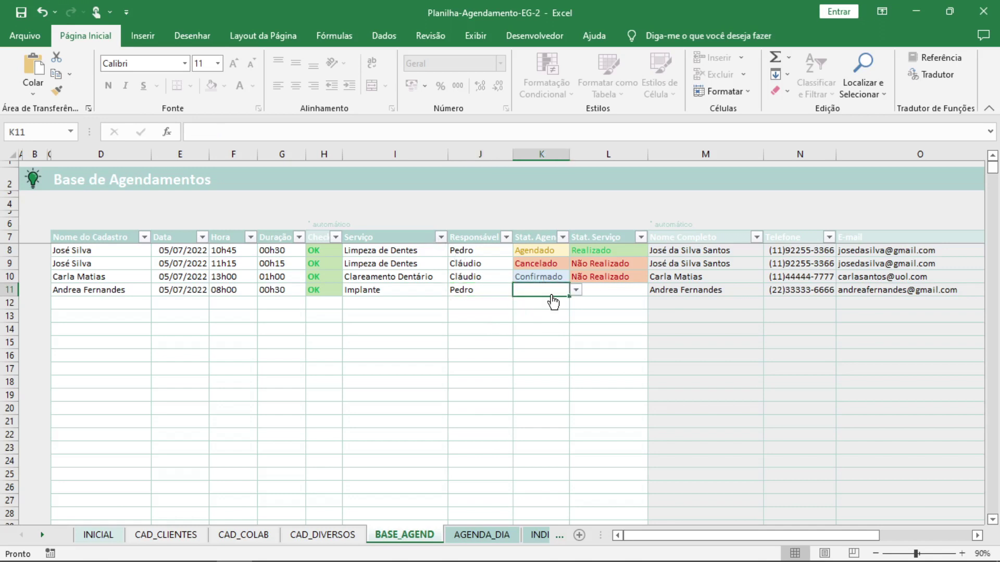
click(576, 291)
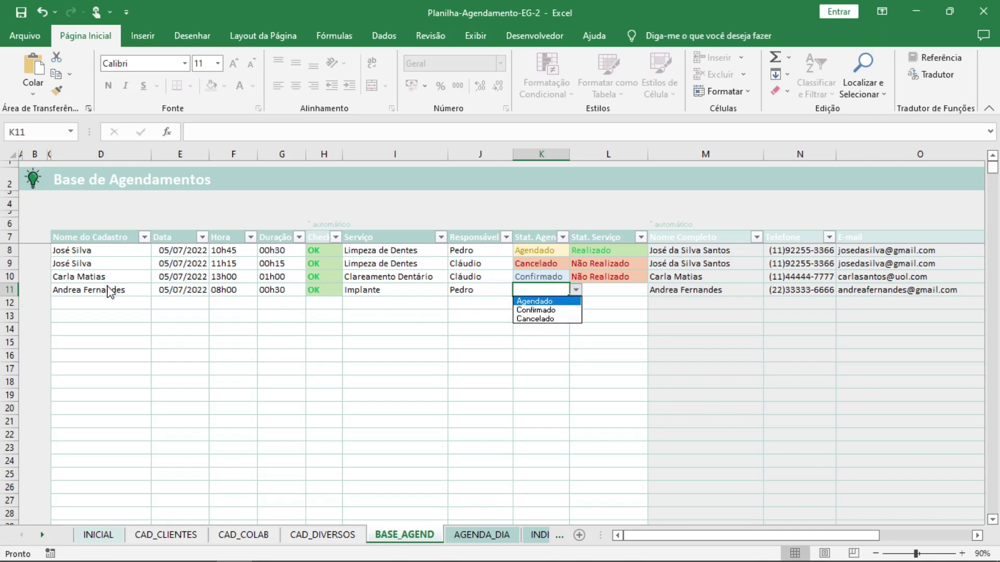
click(546, 303)
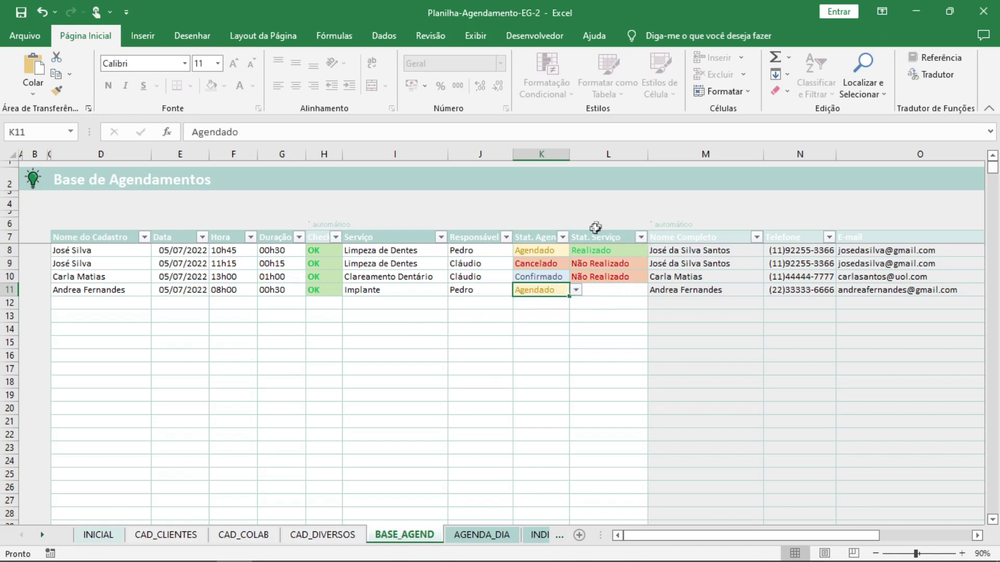
click(617, 290)
click(654, 290)
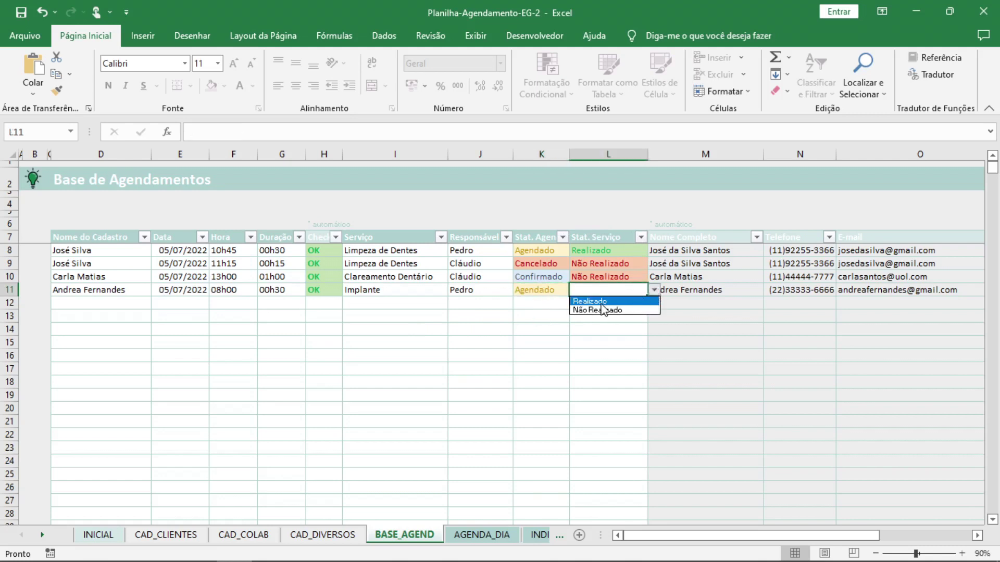
key(Escape)
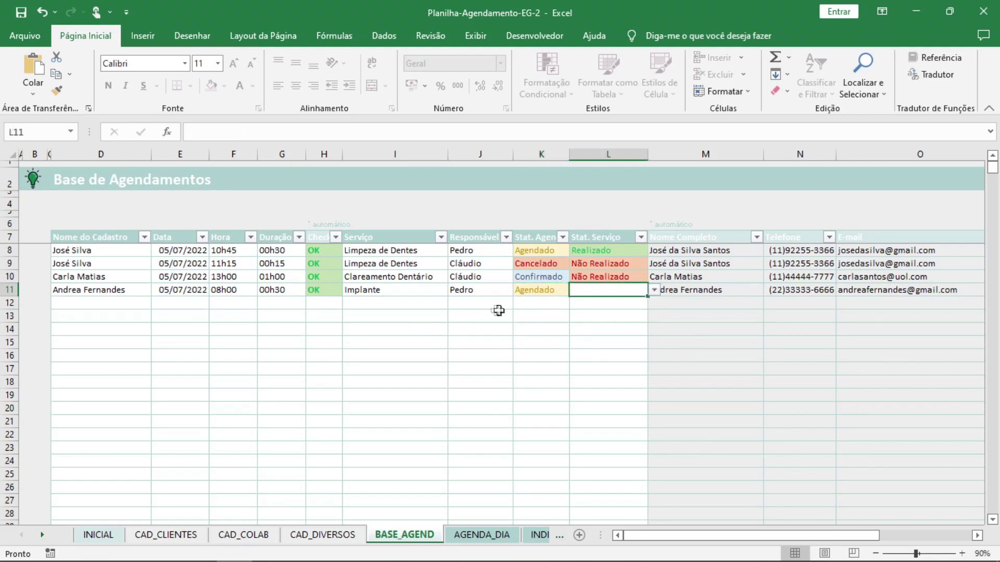
click(99, 290)
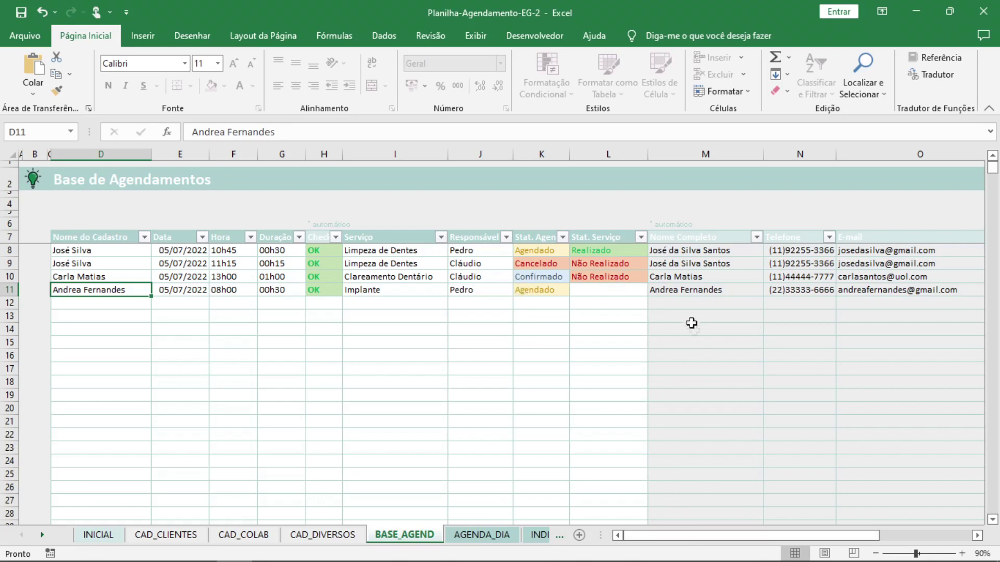
drag(692, 290, 913, 290)
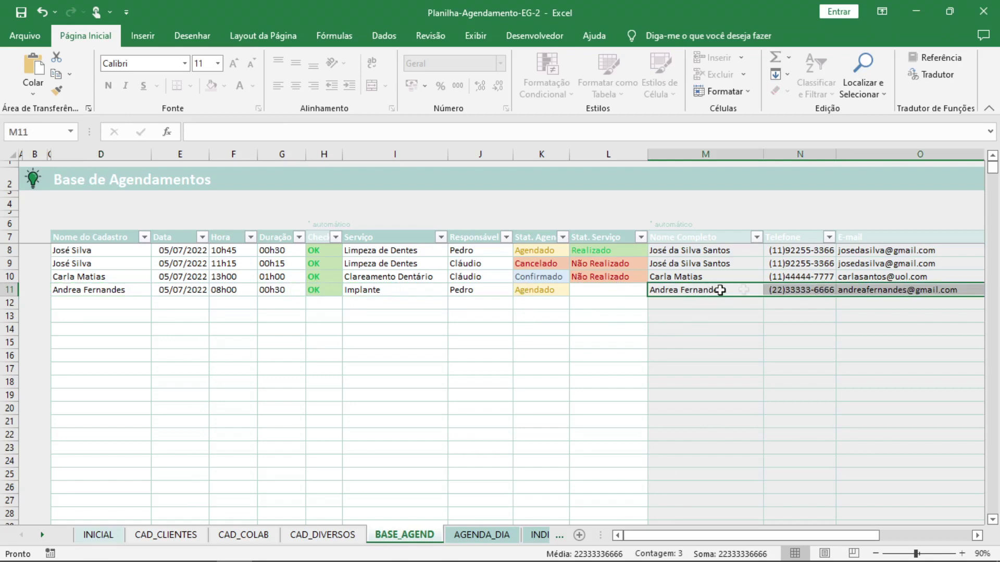
click(791, 290)
click(874, 286)
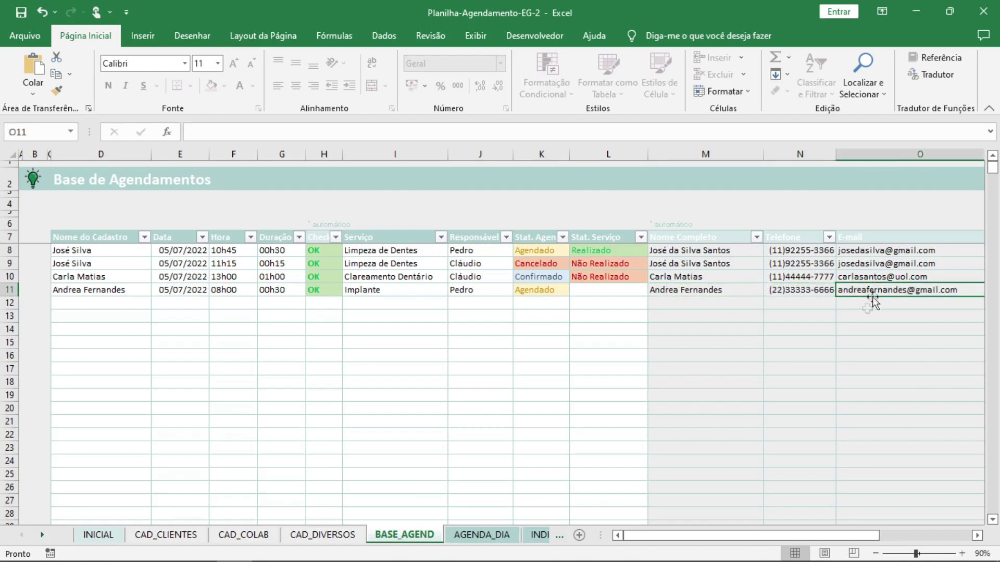
drag(825, 536, 917, 536)
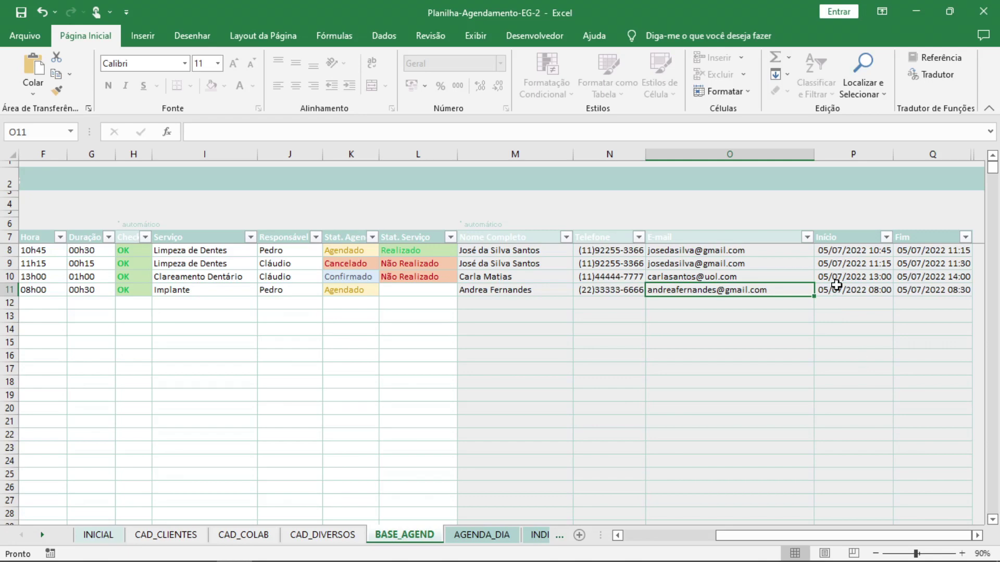
drag(745, 535, 659, 536)
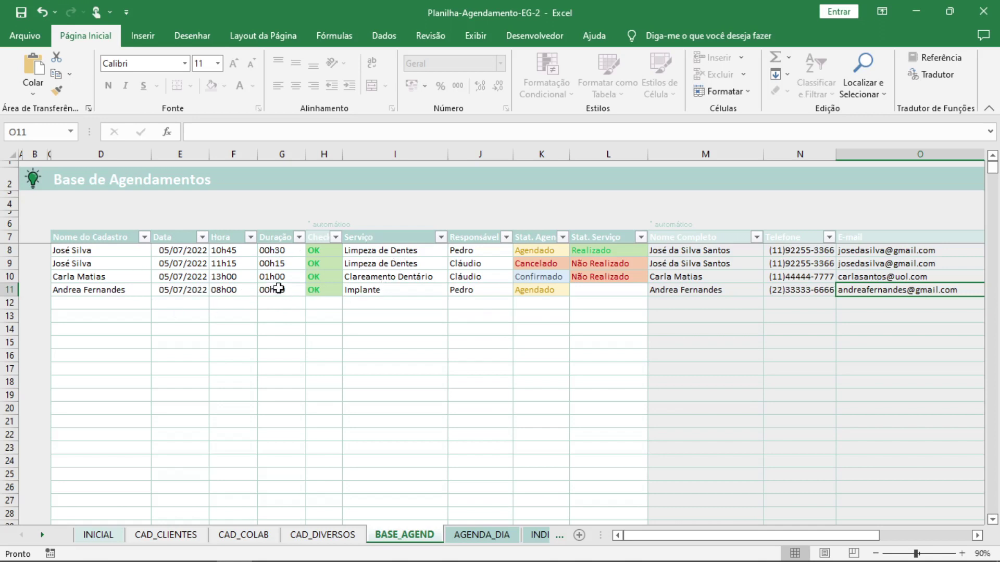
On AGENDA_DIA, highlight the date, responsible and information inputs and the 05/07/2022 day column
click(494, 541)
click(369, 207)
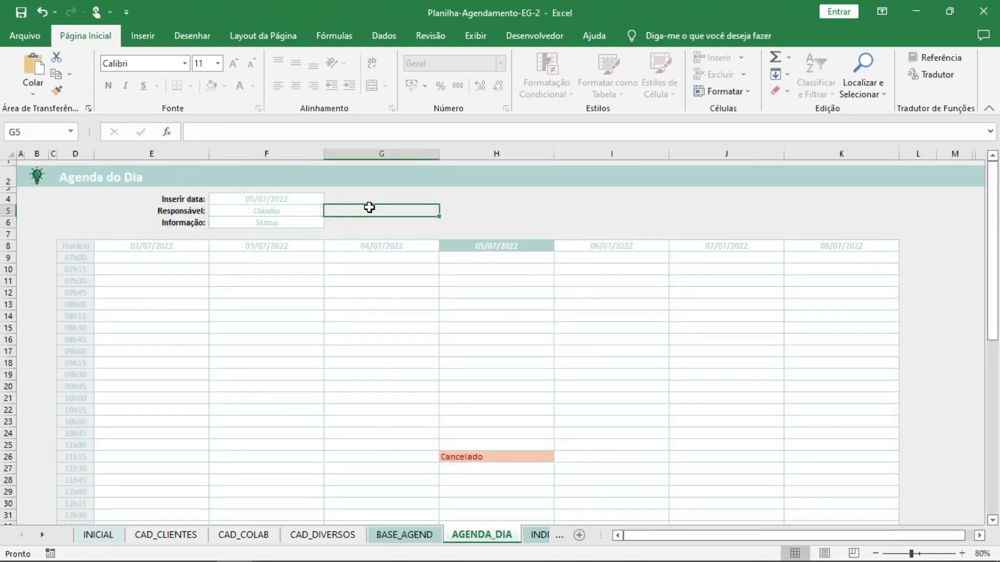
drag(312, 198, 303, 224)
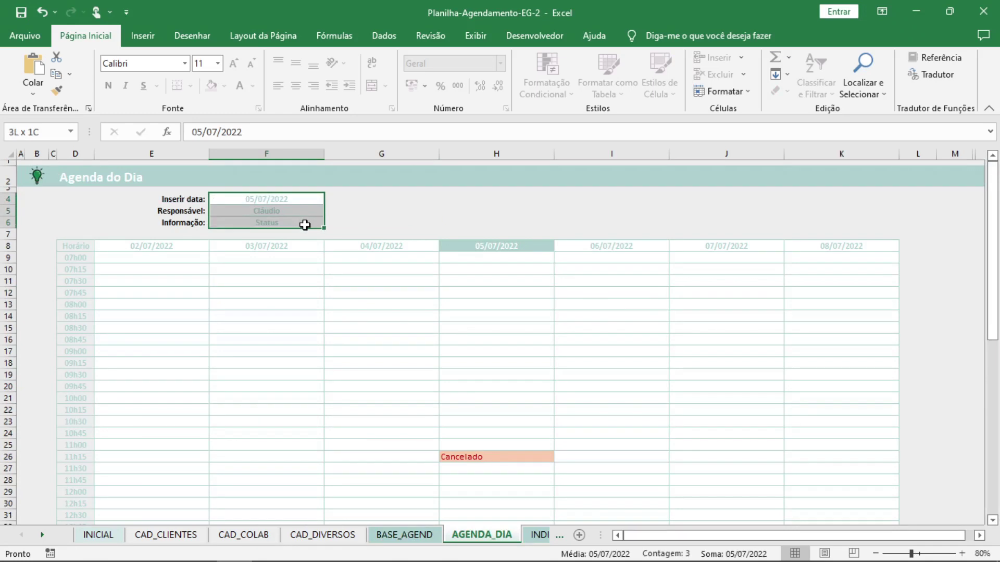
click(286, 197)
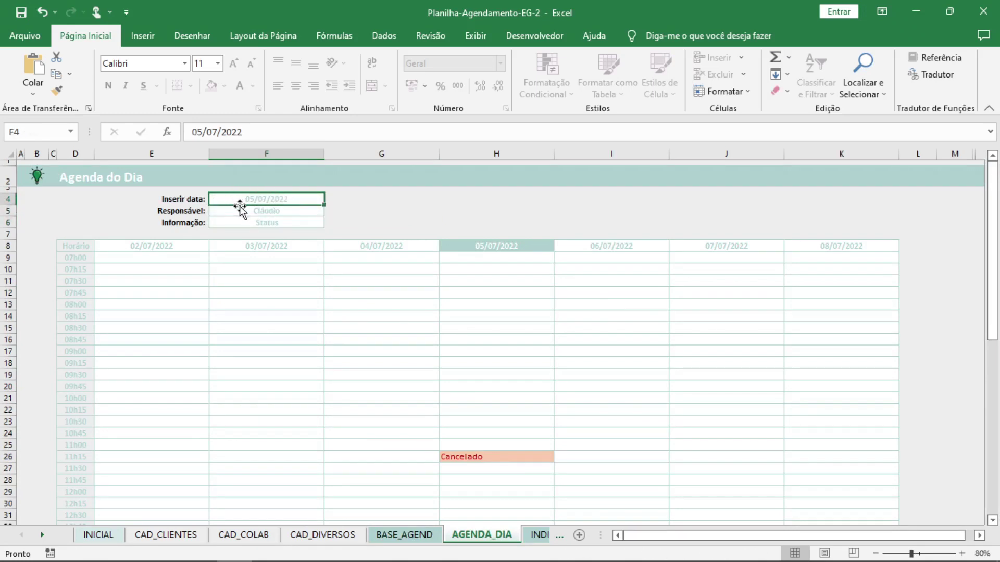
drag(461, 246, 514, 512)
click(263, 198)
drag(505, 245, 519, 495)
drag(385, 249, 180, 441)
drag(618, 251, 851, 429)
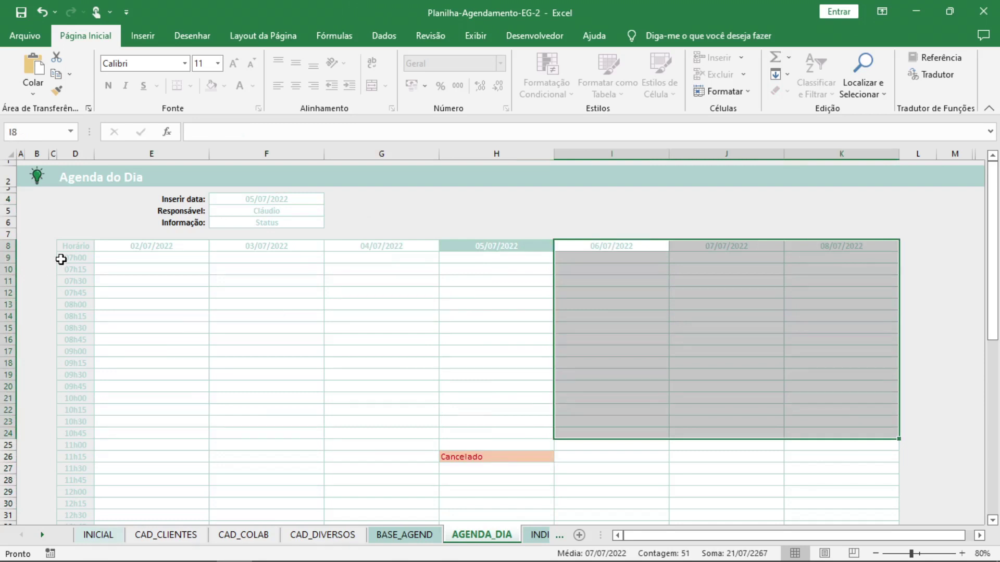
click(61, 258)
click(72, 280)
Highlight the 05/07/2022 column again alongside the three days before and after it
drag(513, 258, 511, 438)
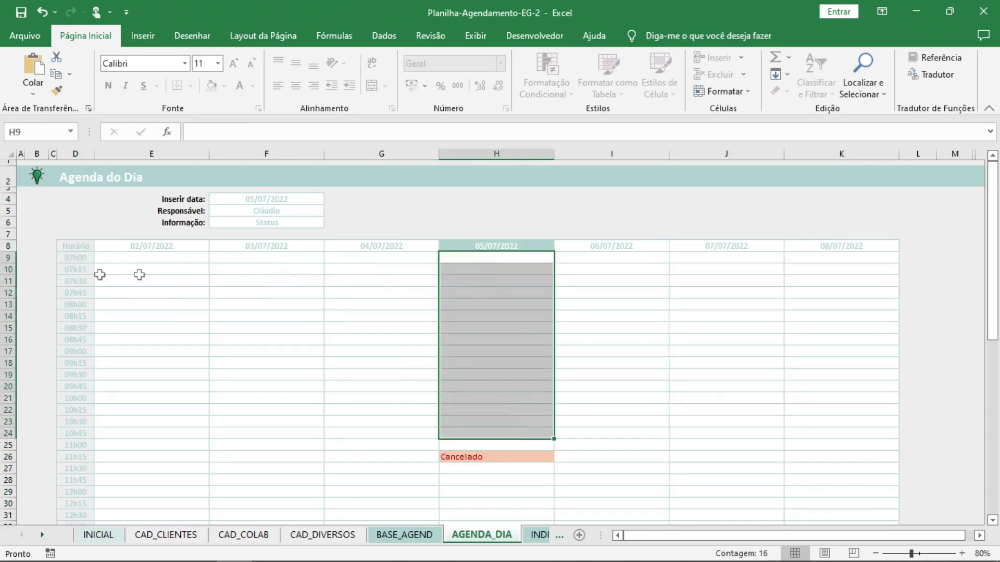
drag(482, 245, 497, 443)
drag(386, 247, 151, 410)
drag(645, 245, 835, 420)
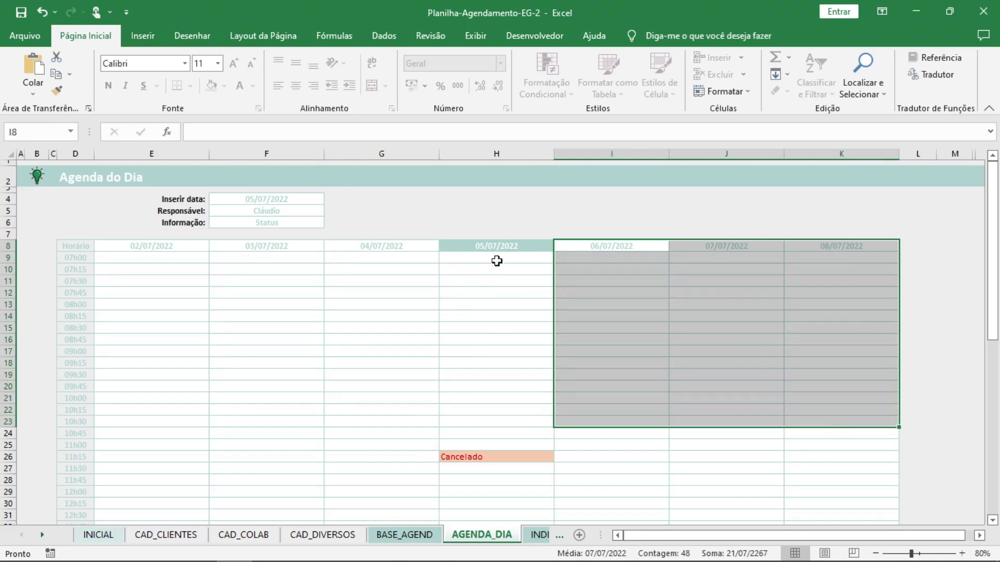
drag(497, 261, 484, 393)
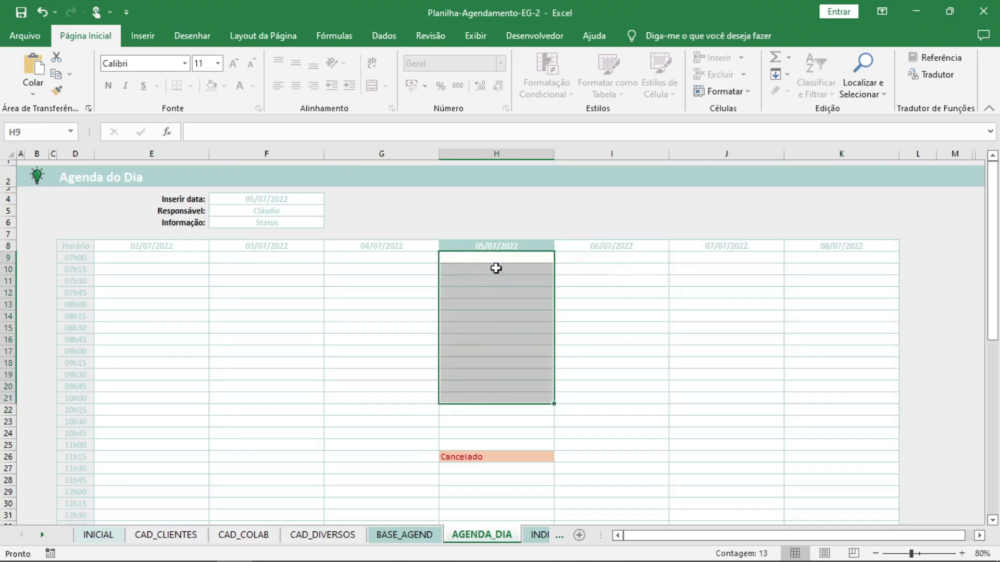
drag(501, 258, 515, 441)
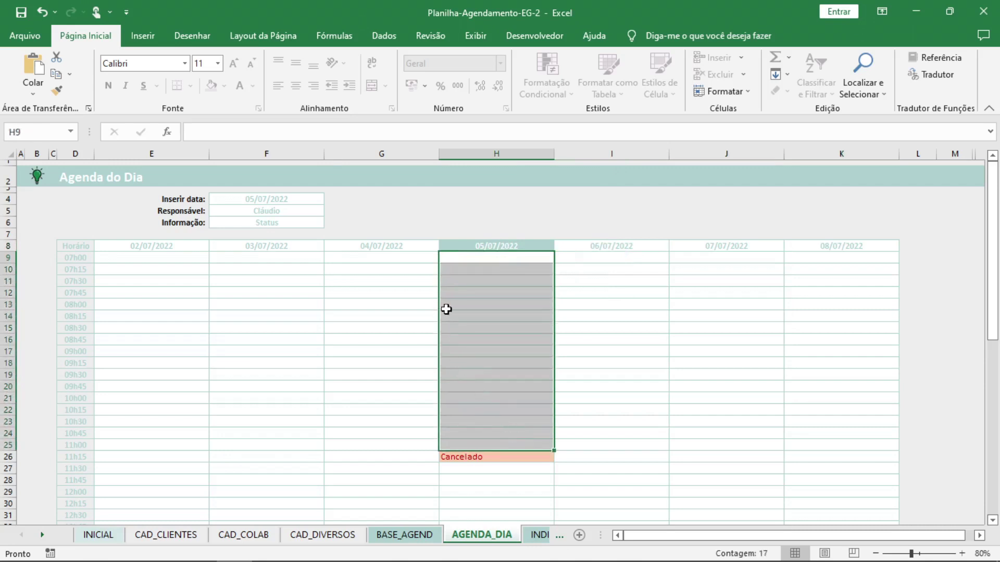
drag(599, 258, 861, 435)
drag(404, 255, 208, 426)
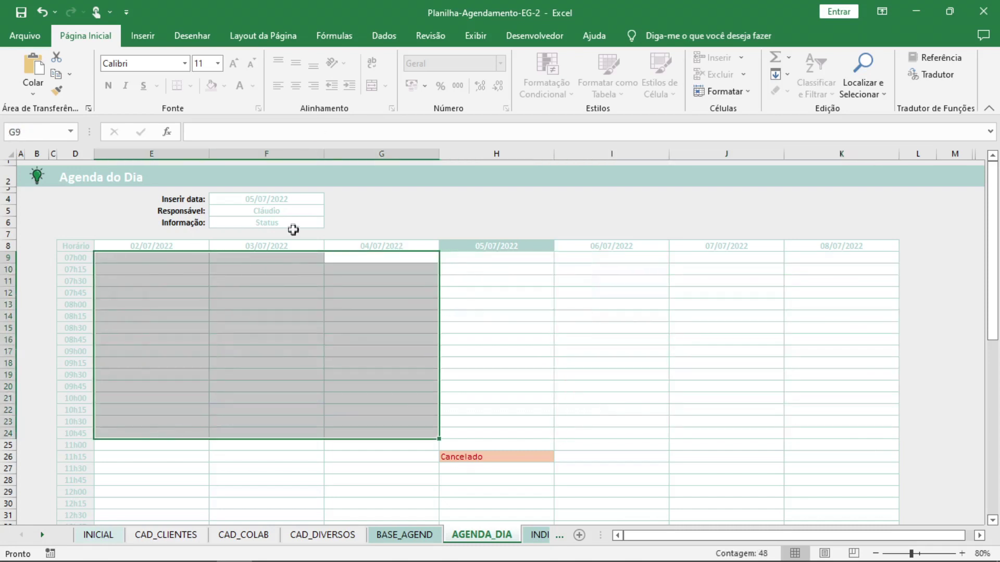
click(294, 214)
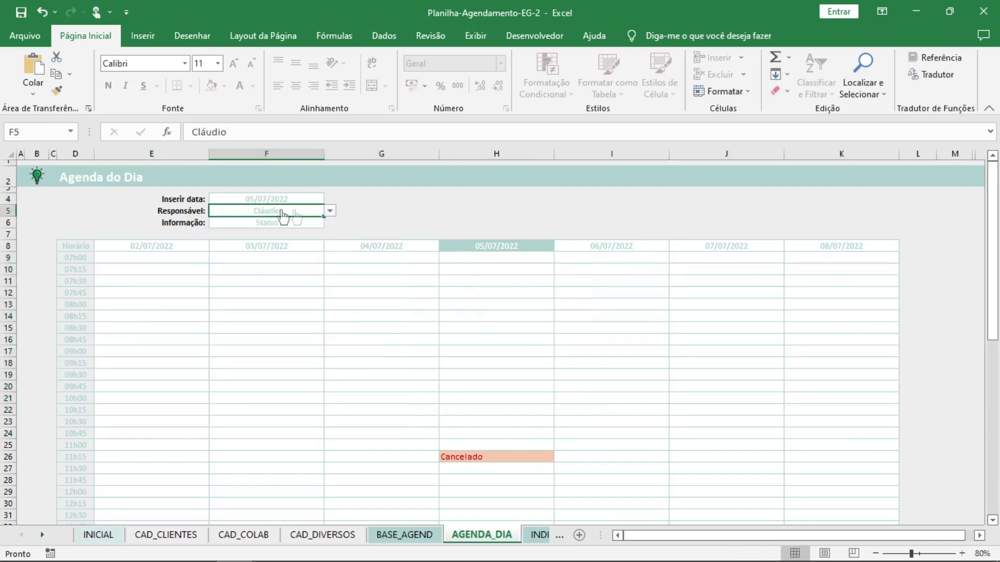
Keep the current dentist and switch Informação in F6 from Status to Nome, then Nome+Tel
click(330, 214)
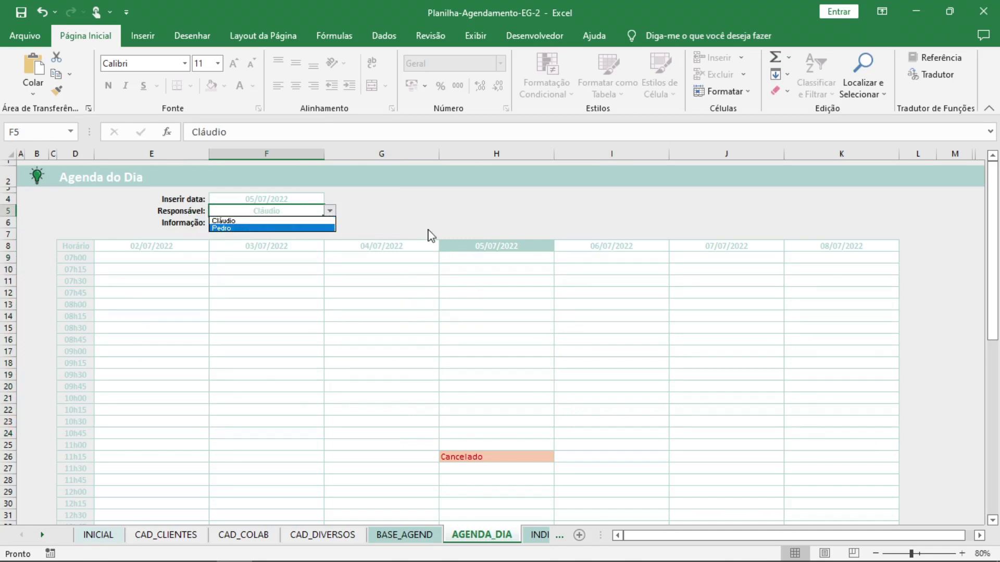
key(Escape)
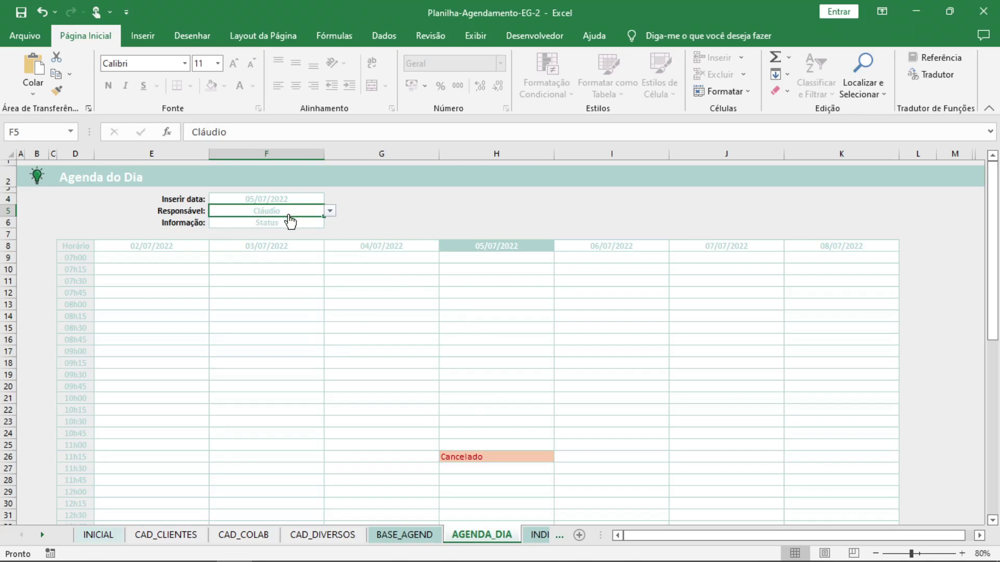
click(216, 223)
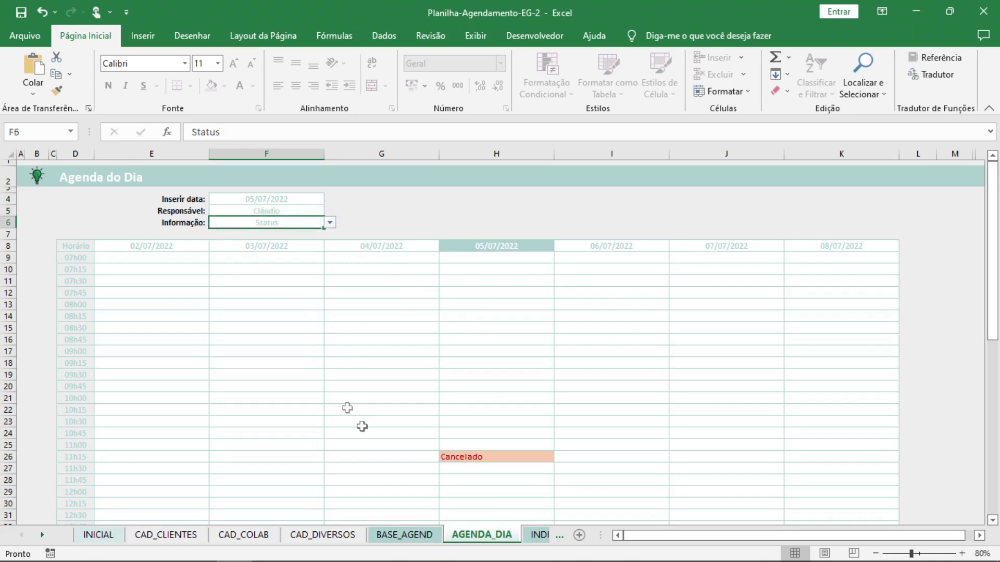
click(330, 223)
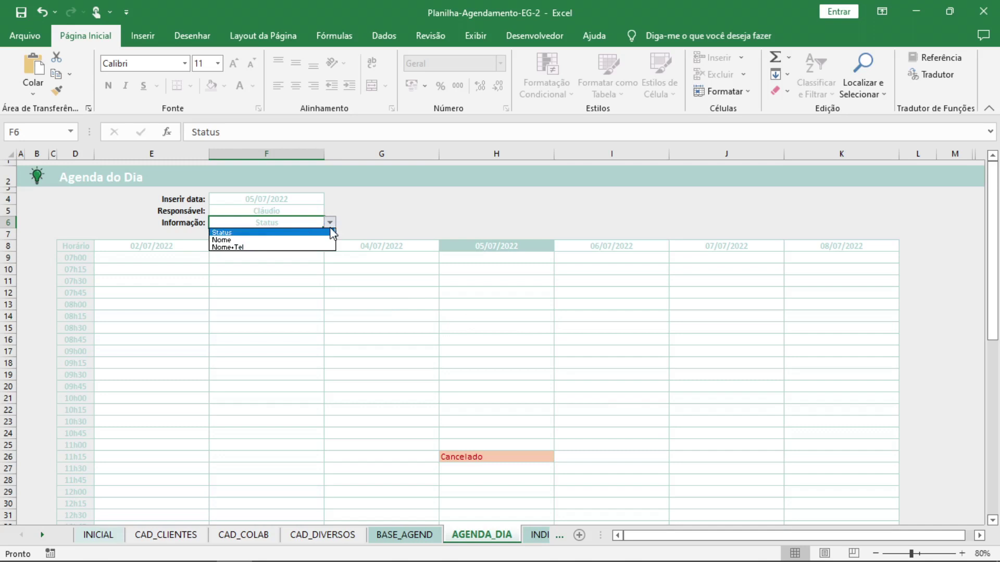
click(467, 456)
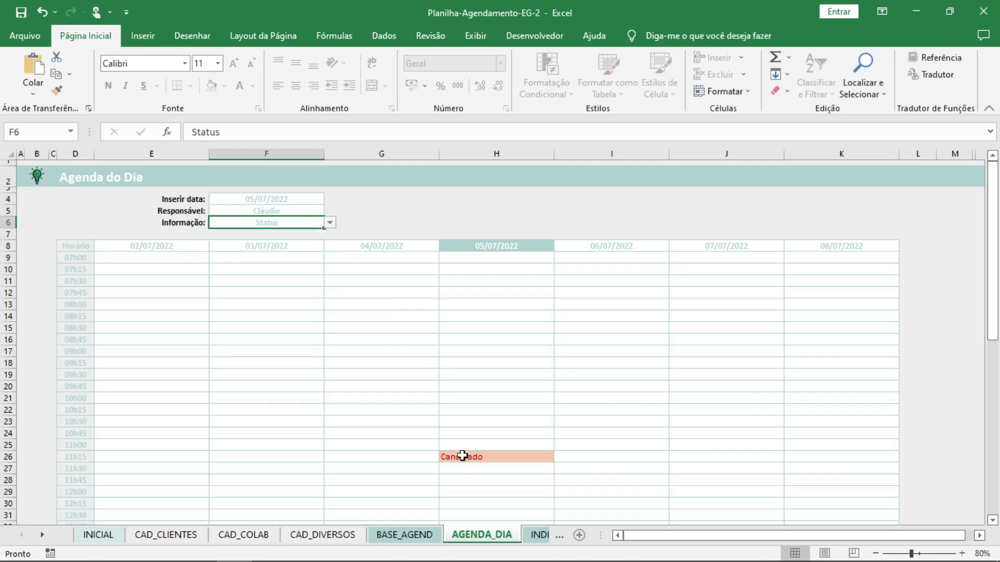
click(330, 224)
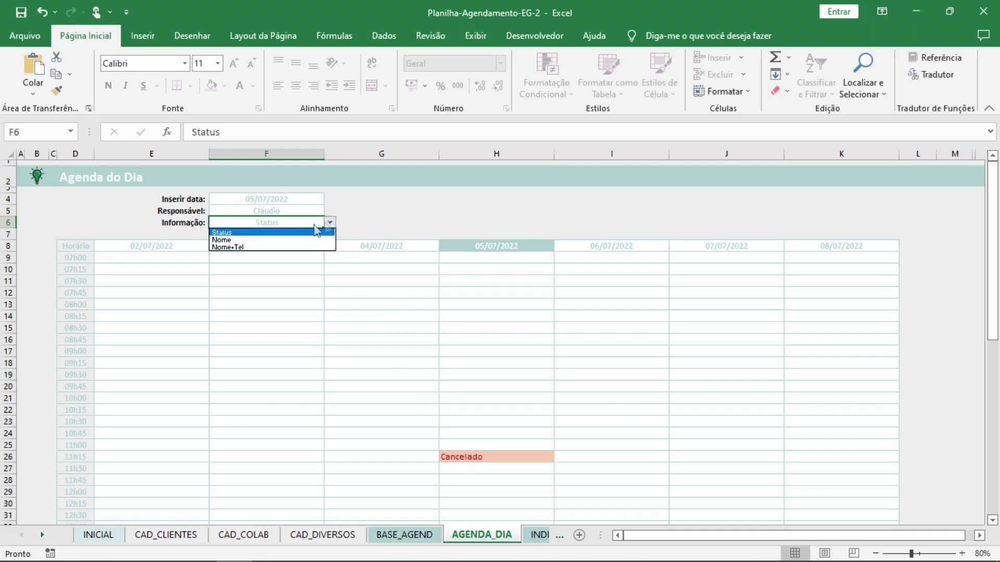
click(252, 241)
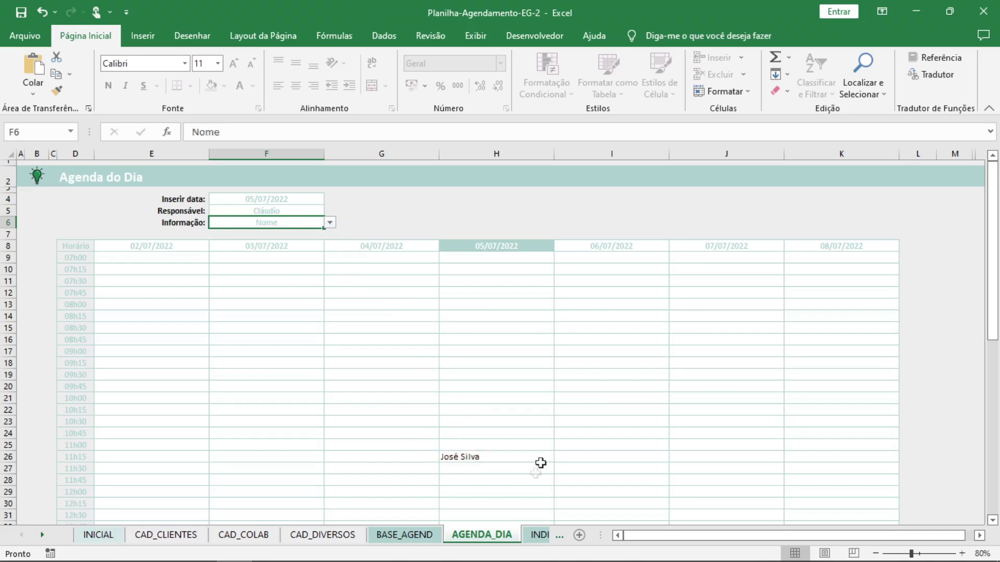
click(329, 225)
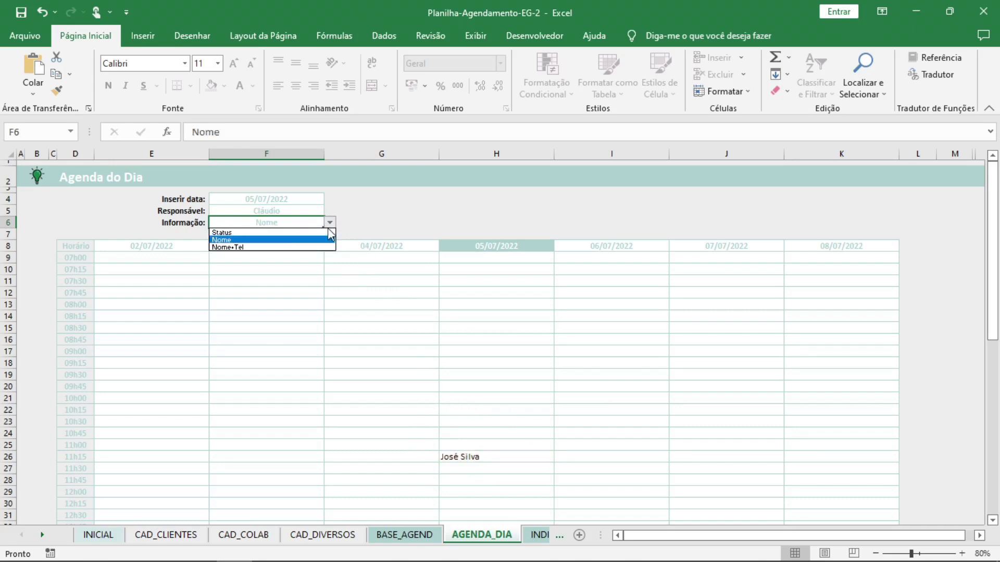
click(243, 248)
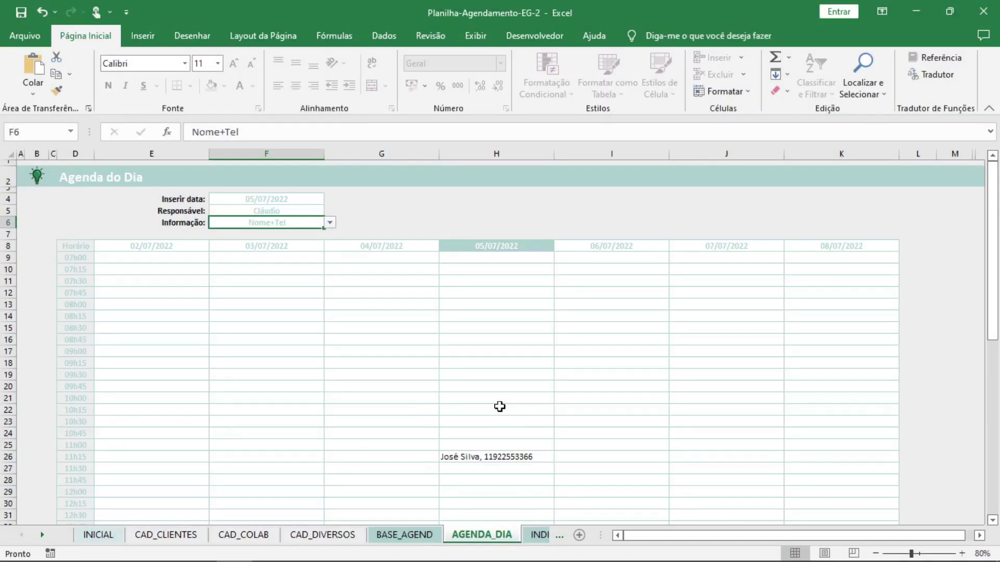
click(288, 201)
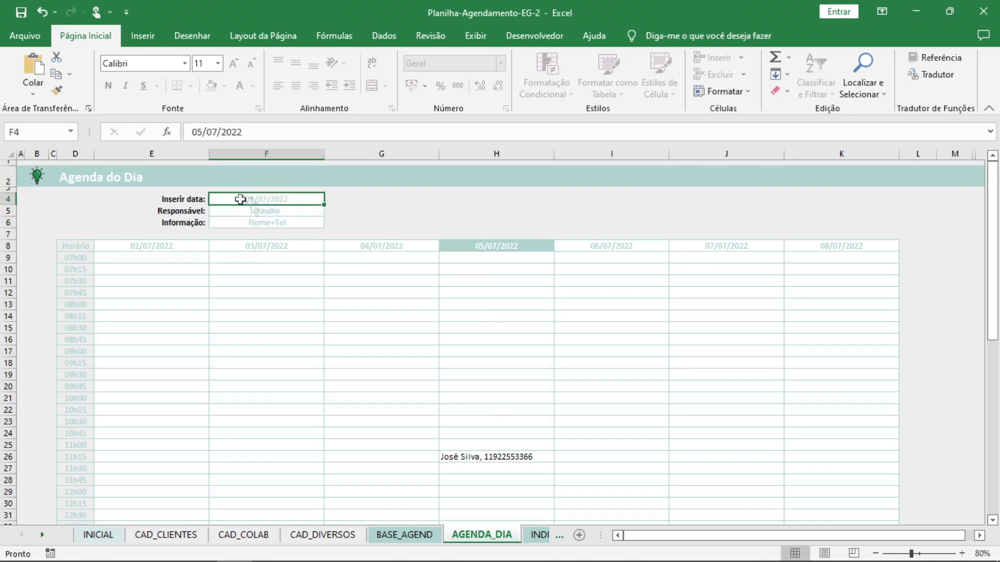
Change the agenda date in F4 to 06/07/2022, then back to 05/07/2022
text(06)
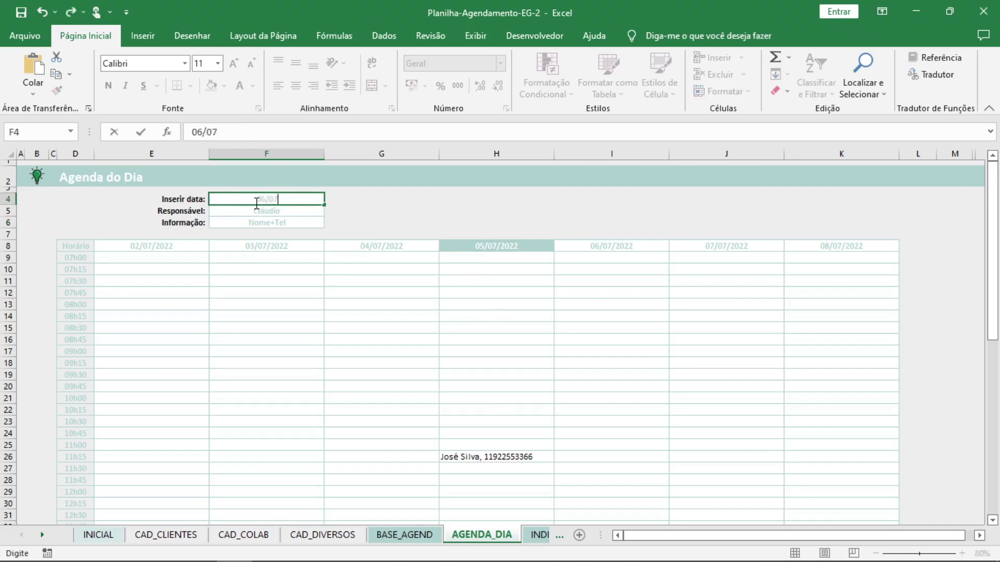
key(Return)
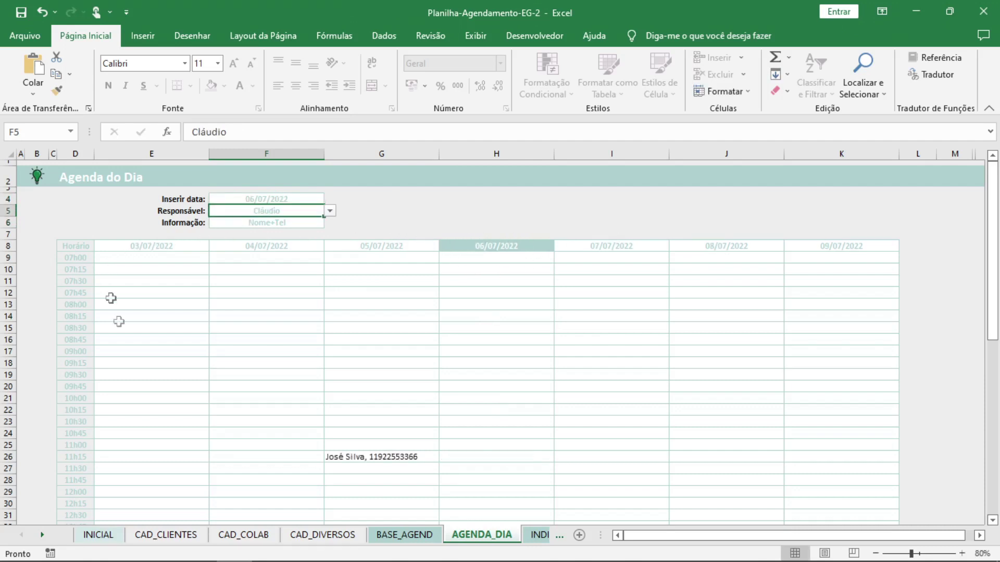
key(Up)
text(05)
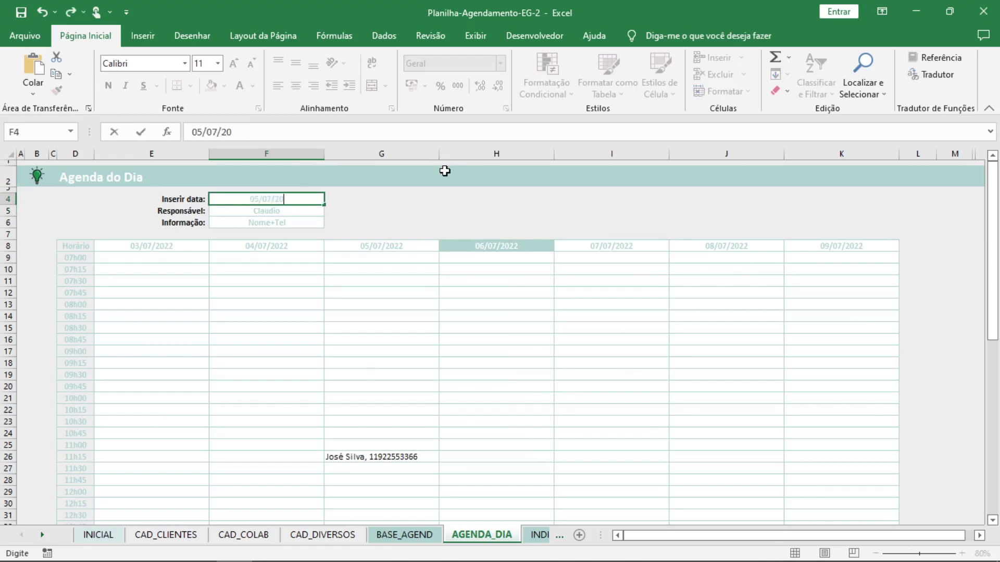
text(/07/2022)
key(Return)
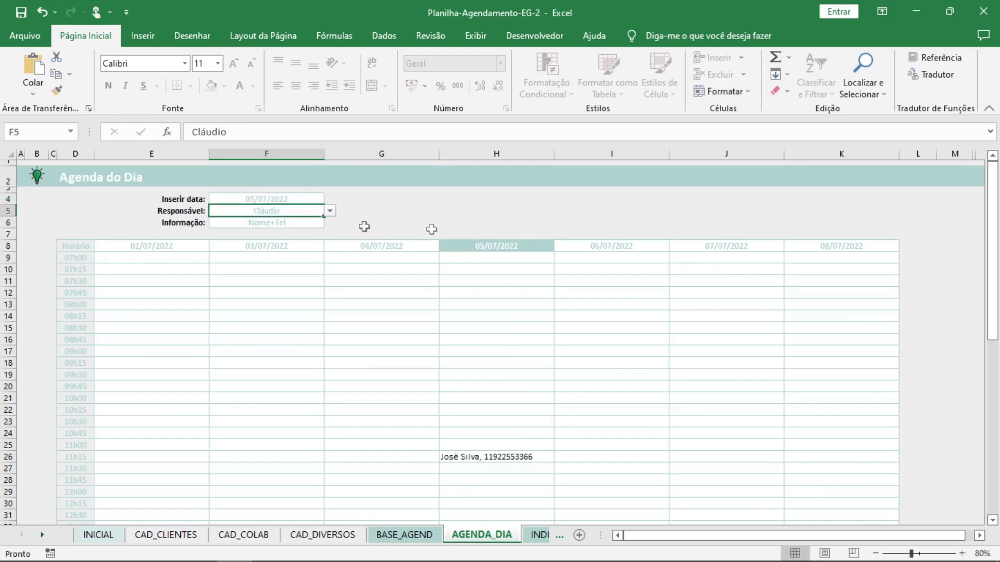
Set the agenda's Informação in F6 back to Status
scroll(508, 331, down, 13)
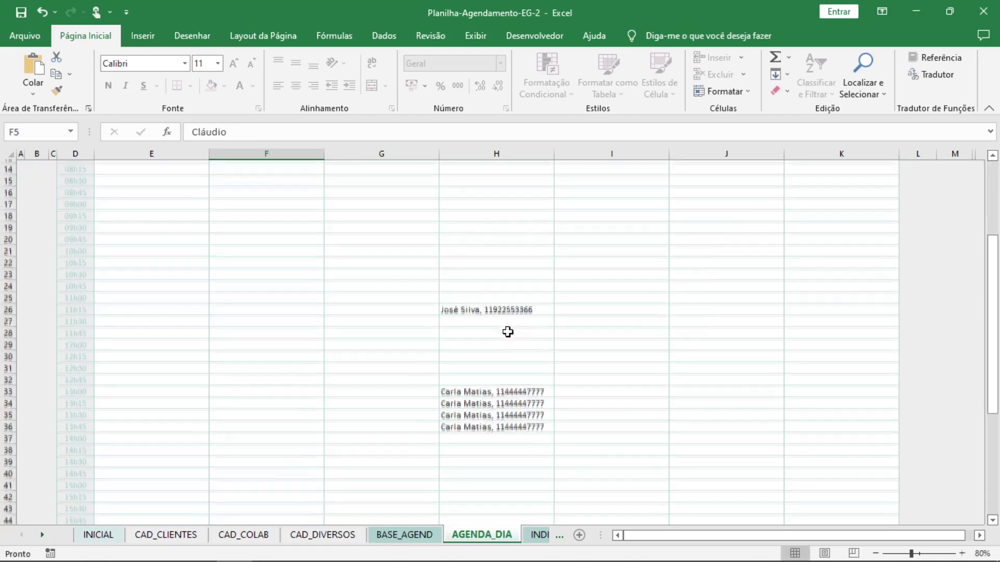
scroll(508, 331, up, 8)
scroll(508, 329, up, 5)
click(294, 224)
click(330, 222)
click(284, 235)
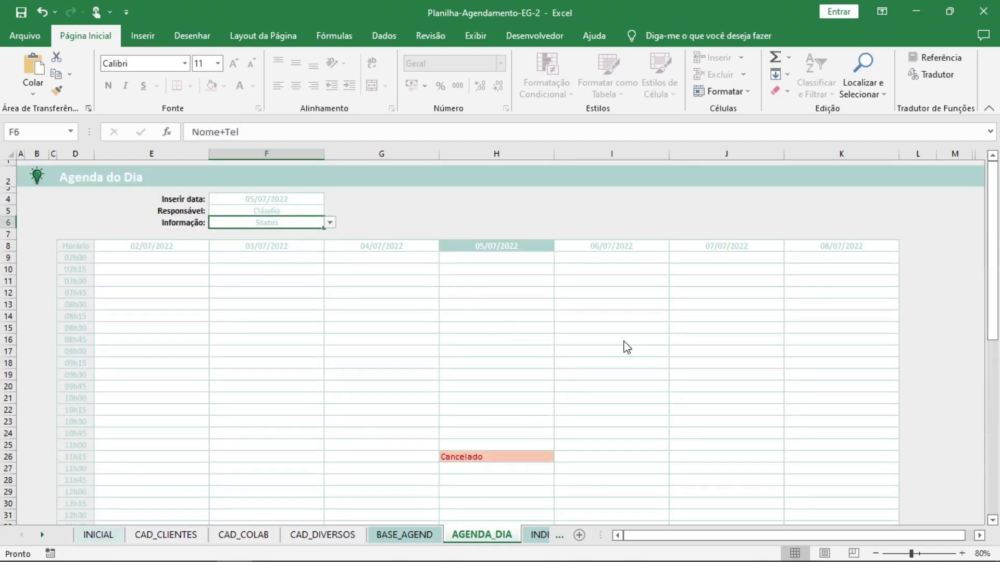
Choose the second collaborator in Responsável F5 to show their 05/07/2022 appointments
scroll(625, 346, down, 6)
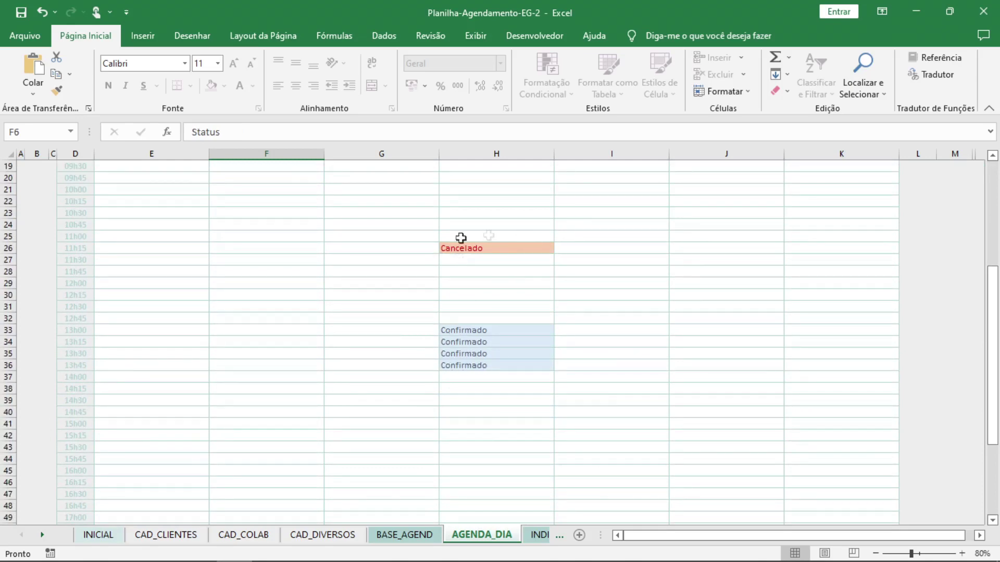
scroll(508, 255, down, 4)
scroll(493, 256, up, 10)
click(290, 211)
click(329, 210)
click(305, 229)
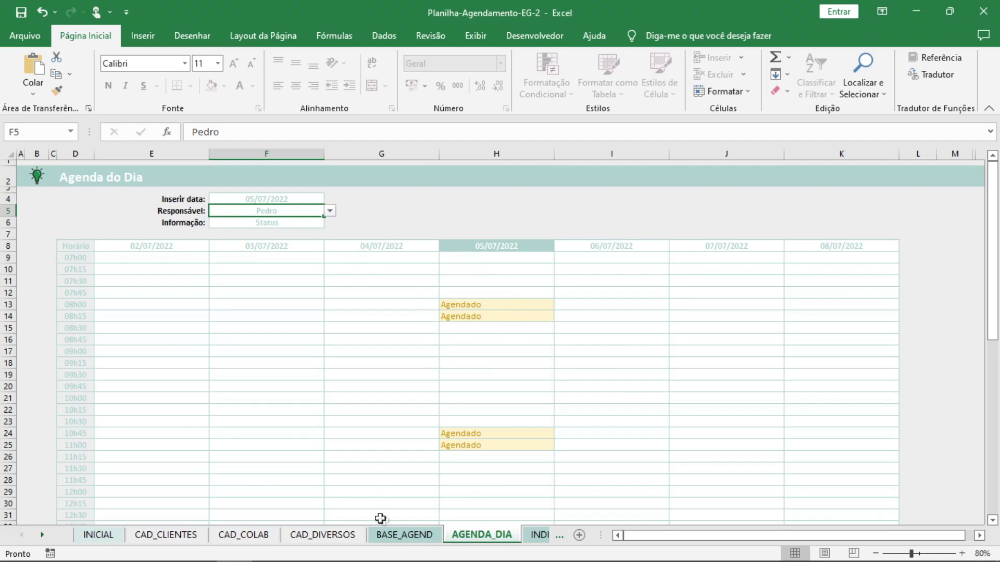
Set row 11's booking status to Confirmado, briefly trying Cancelado before reverting
click(397, 536)
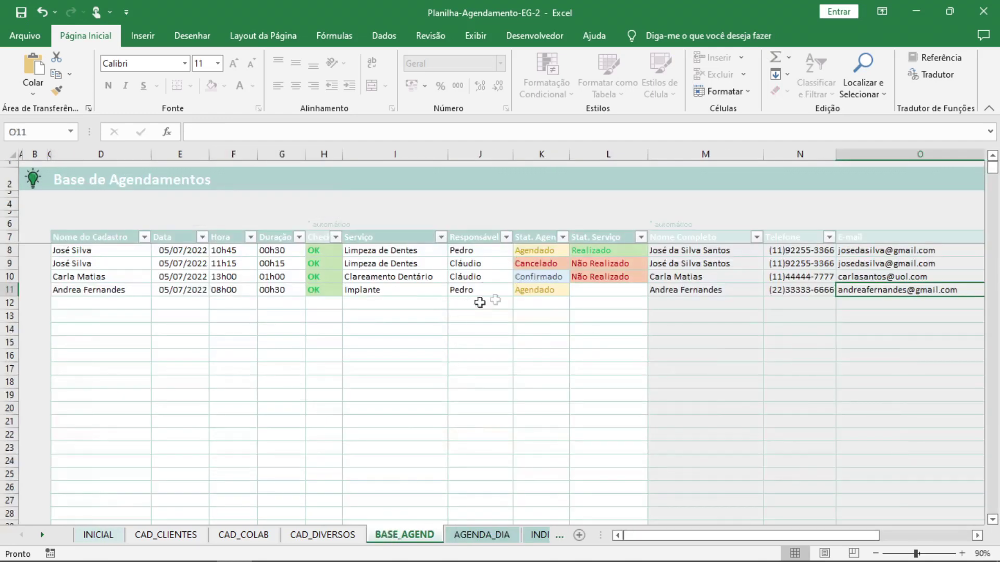
click(536, 291)
click(576, 291)
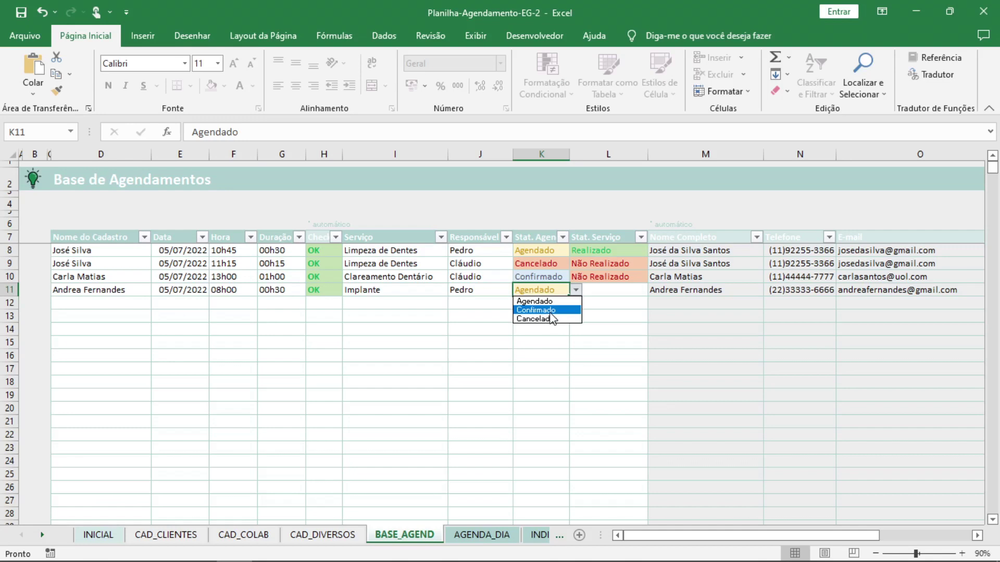
key(Escape)
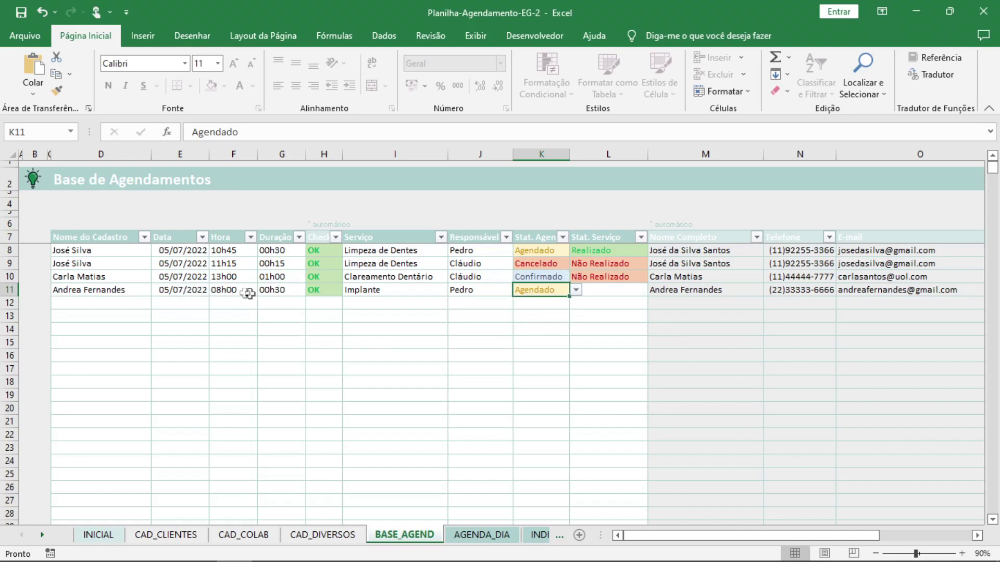
click(576, 292)
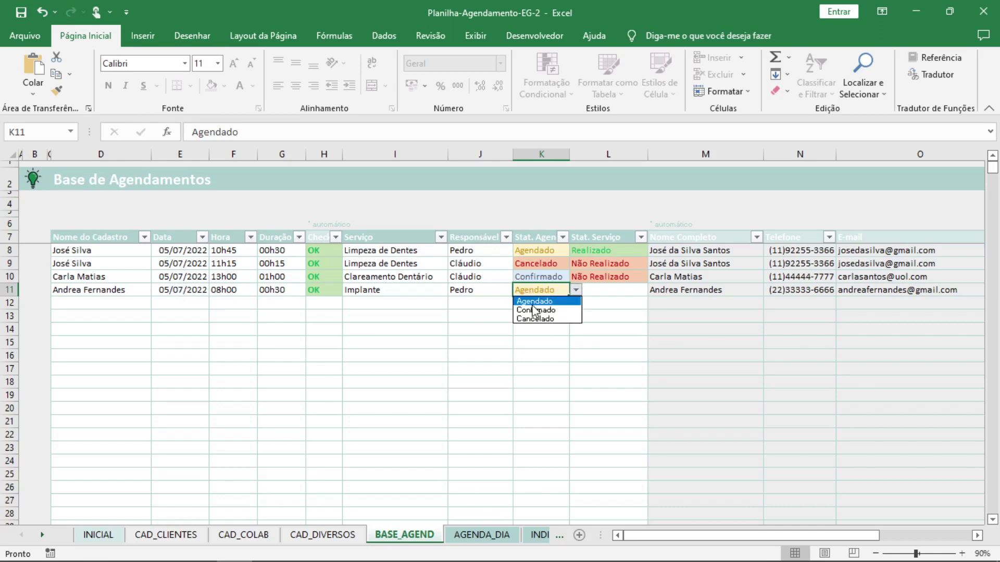
click(527, 308)
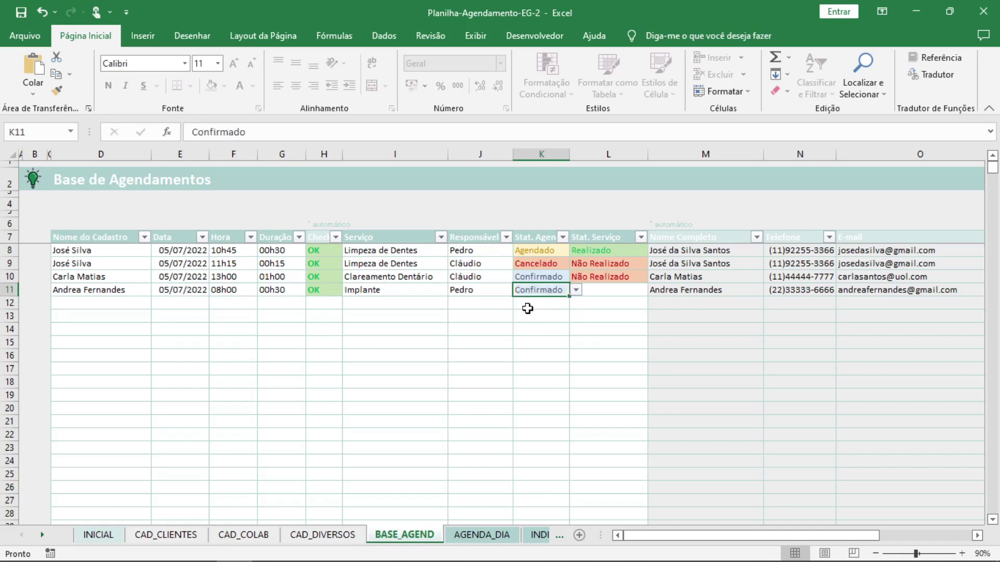
click(576, 290)
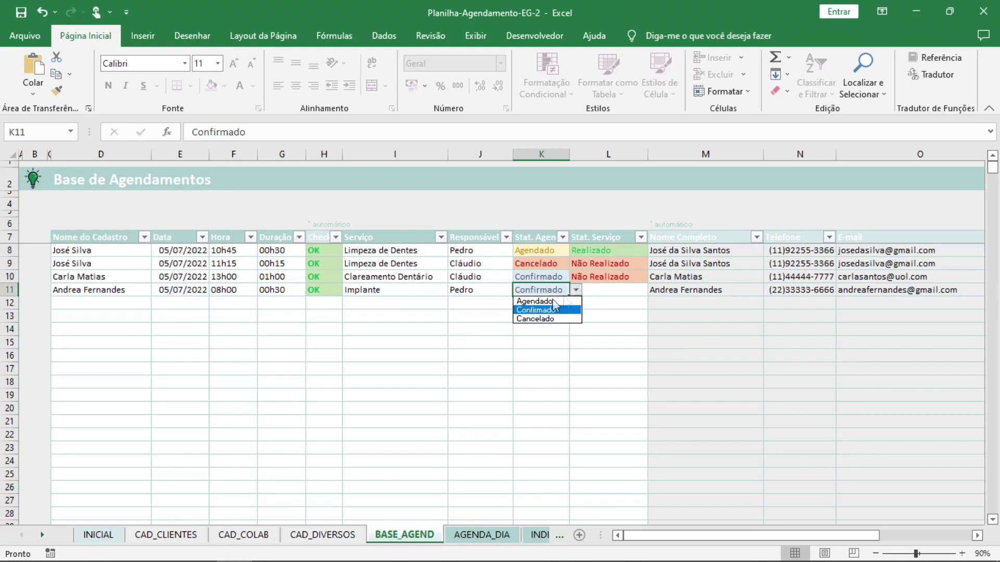
click(546, 310)
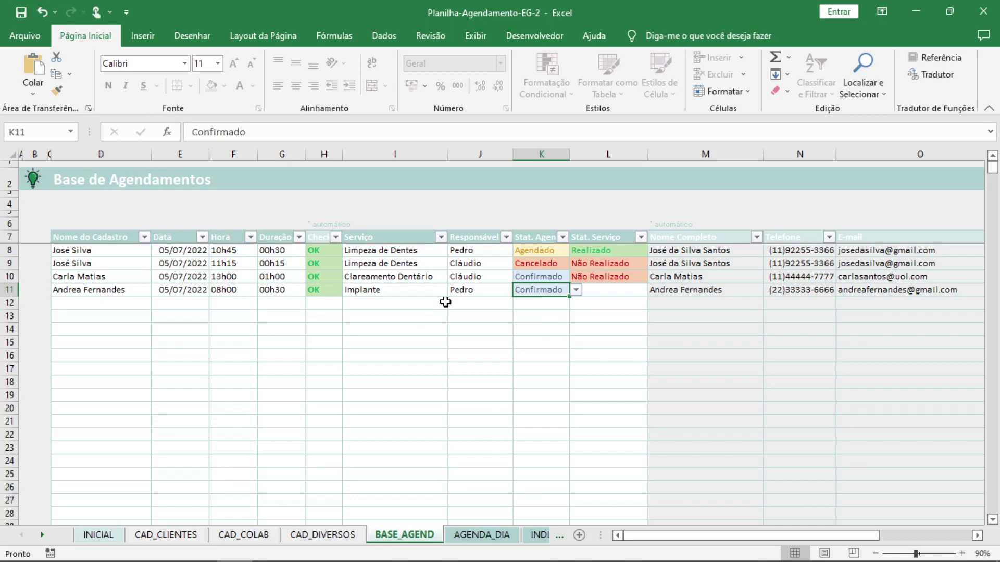
click(576, 290)
click(545, 317)
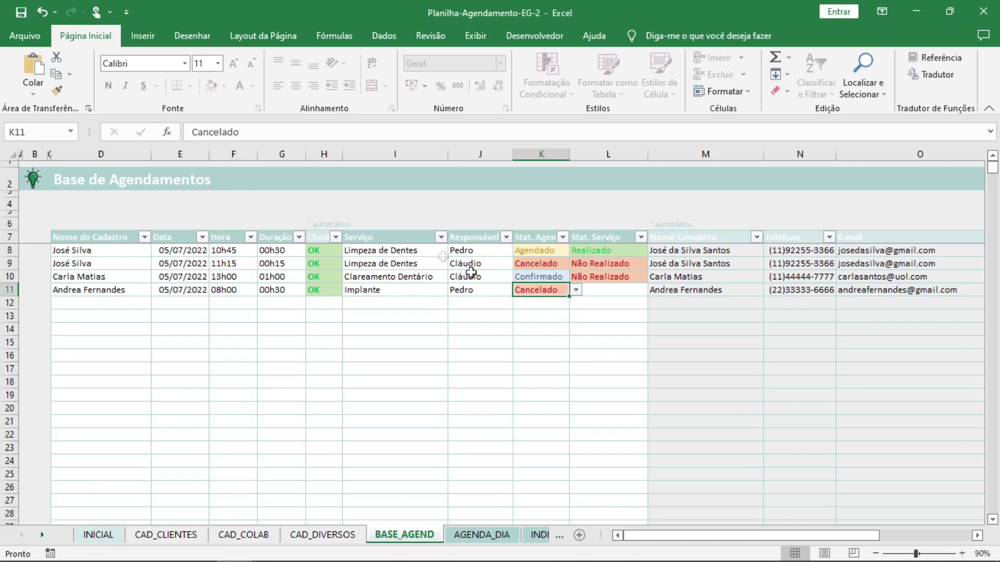
click(576, 291)
click(557, 310)
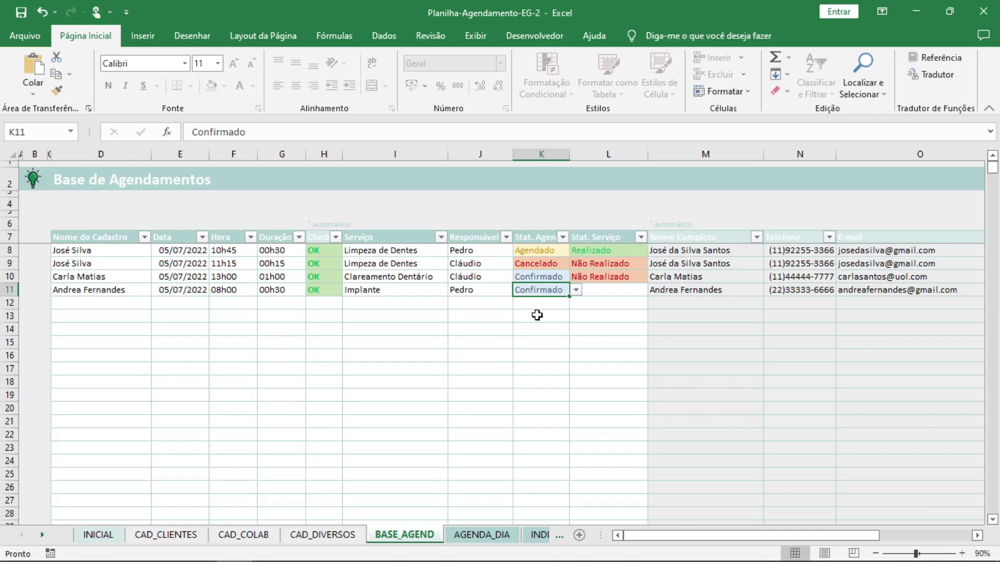
Mark the row 11 service status as Realizado
click(597, 280)
click(599, 290)
click(654, 290)
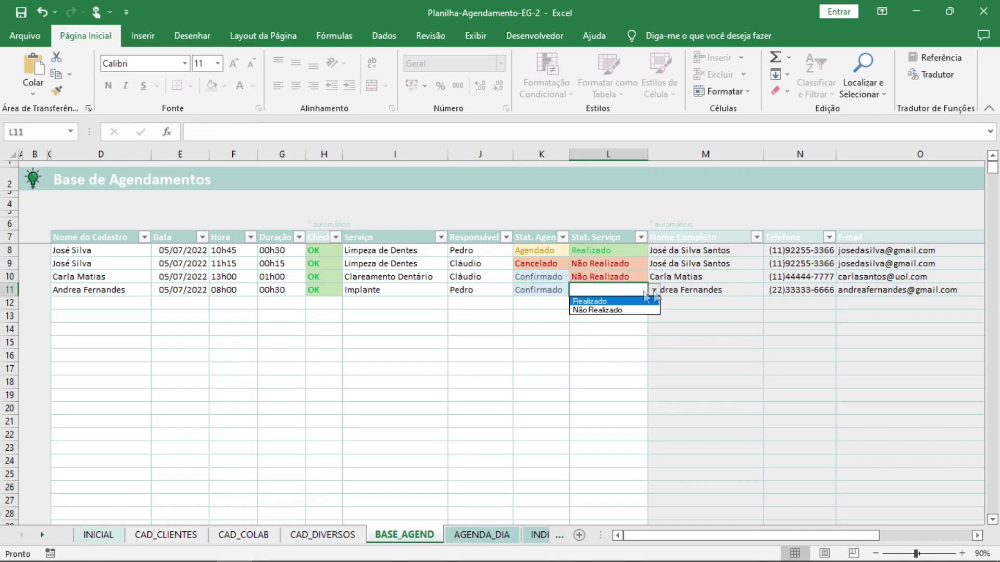
click(596, 301)
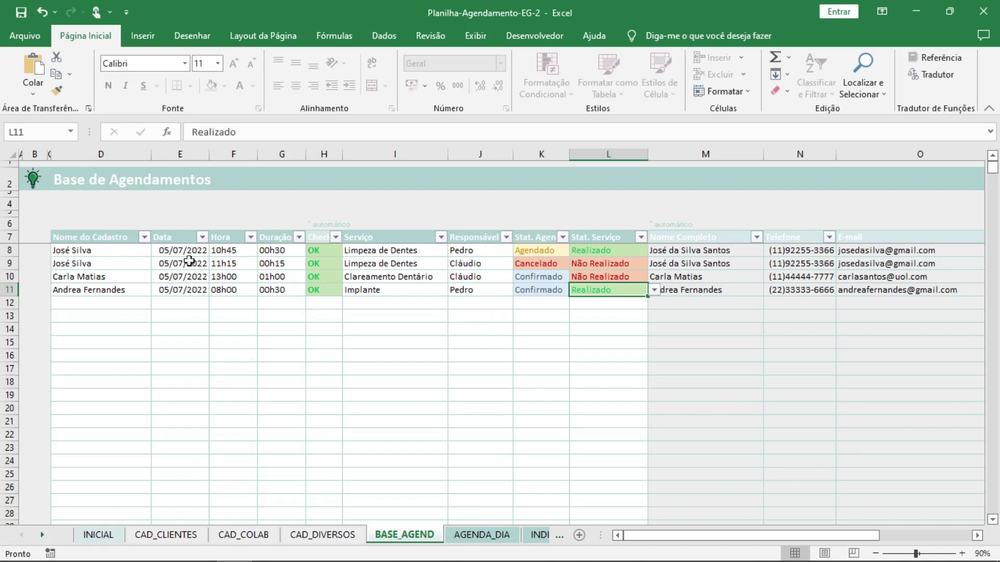
drag(507, 264, 195, 276)
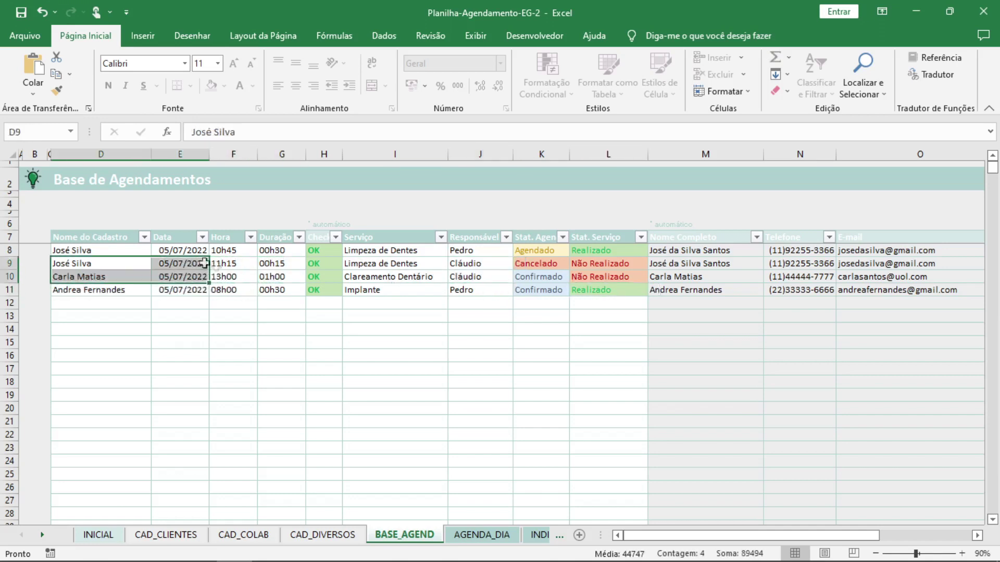
click(250, 264)
Switch the Agenda do Dia Responsável to the other dentist and locate its 11h15 row
click(279, 264)
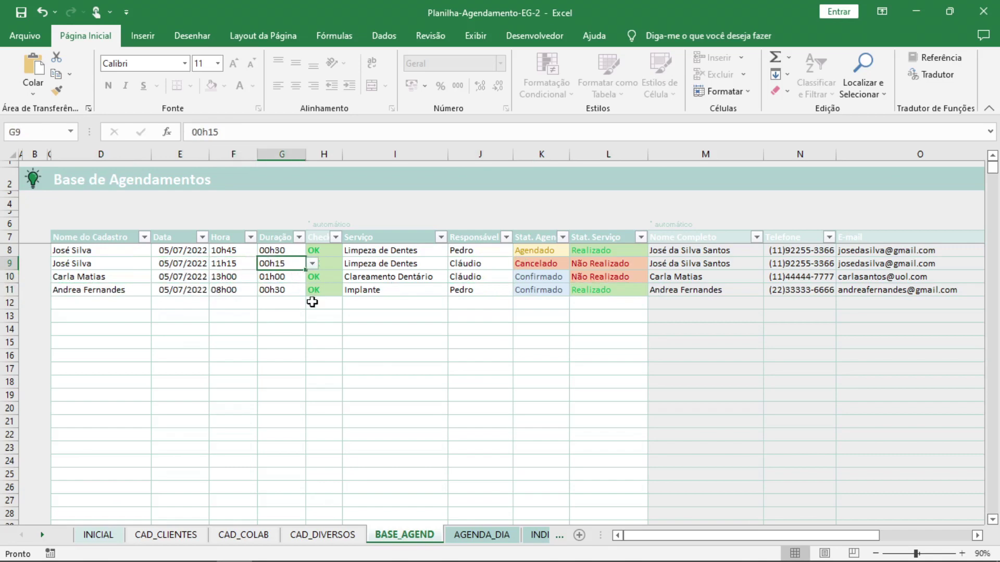
click(231, 277)
click(284, 277)
click(471, 535)
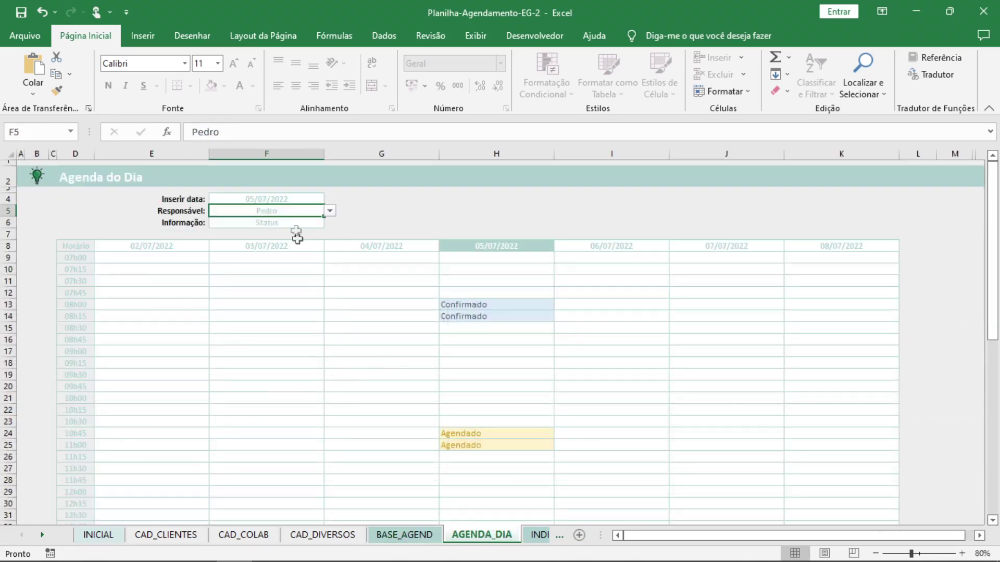
click(329, 211)
click(294, 227)
scroll(466, 317, down, 1)
drag(489, 214, 508, 422)
drag(71, 423, 469, 423)
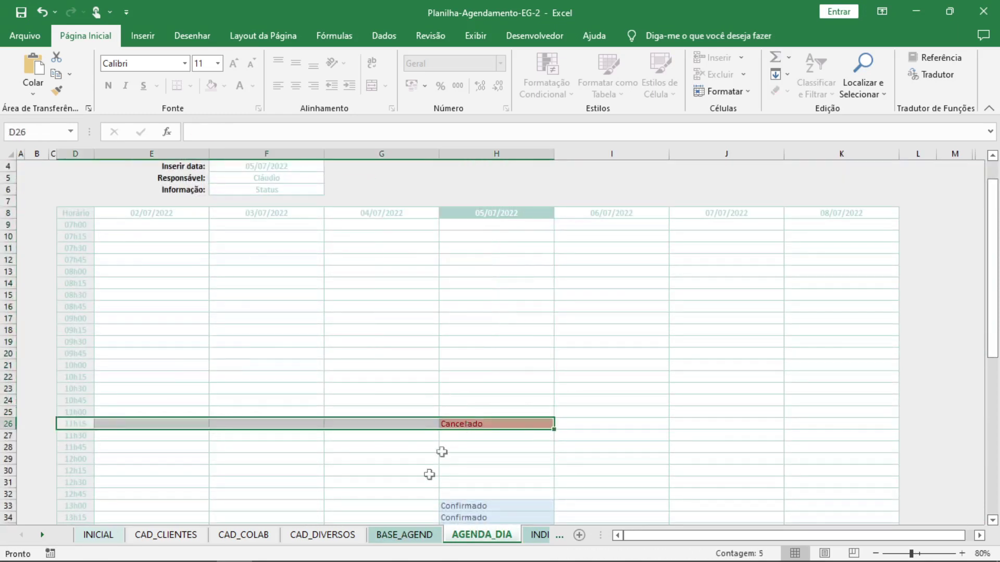
Compare rows 9 and 10 start times and durations with their Agenda do Dia slots
click(423, 539)
drag(229, 263, 282, 263)
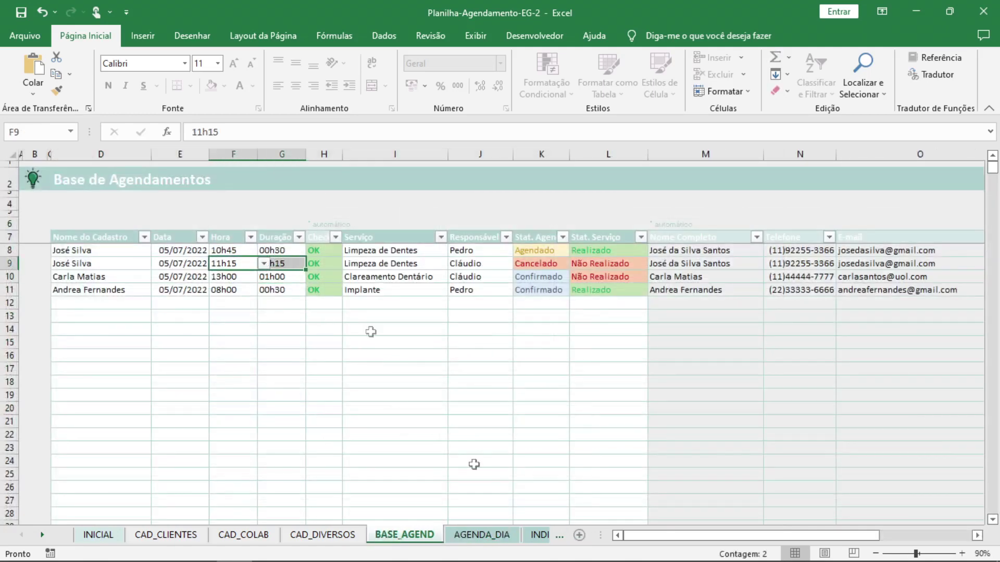
click(484, 539)
drag(466, 470, 466, 503)
click(404, 535)
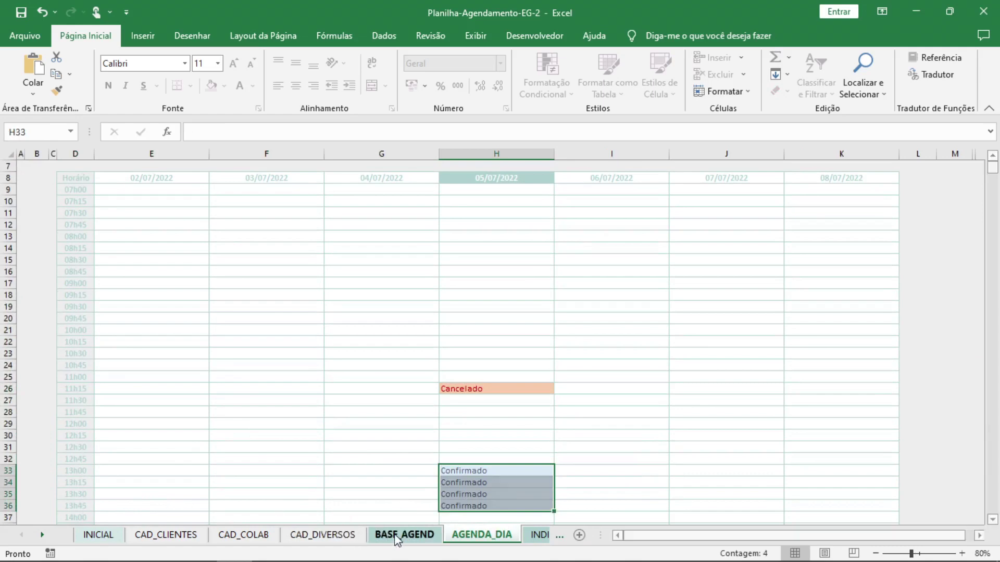
drag(232, 277, 277, 278)
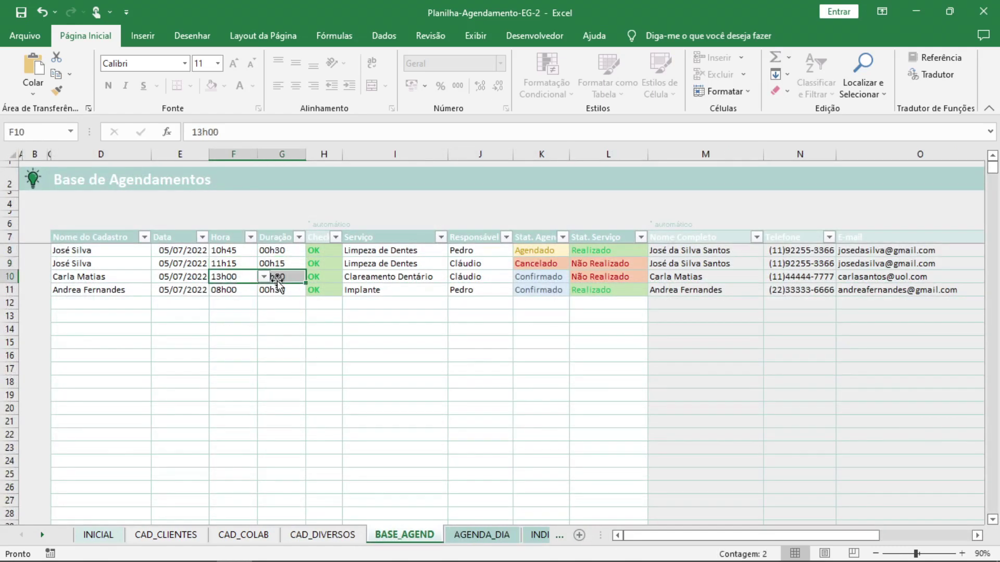
click(494, 535)
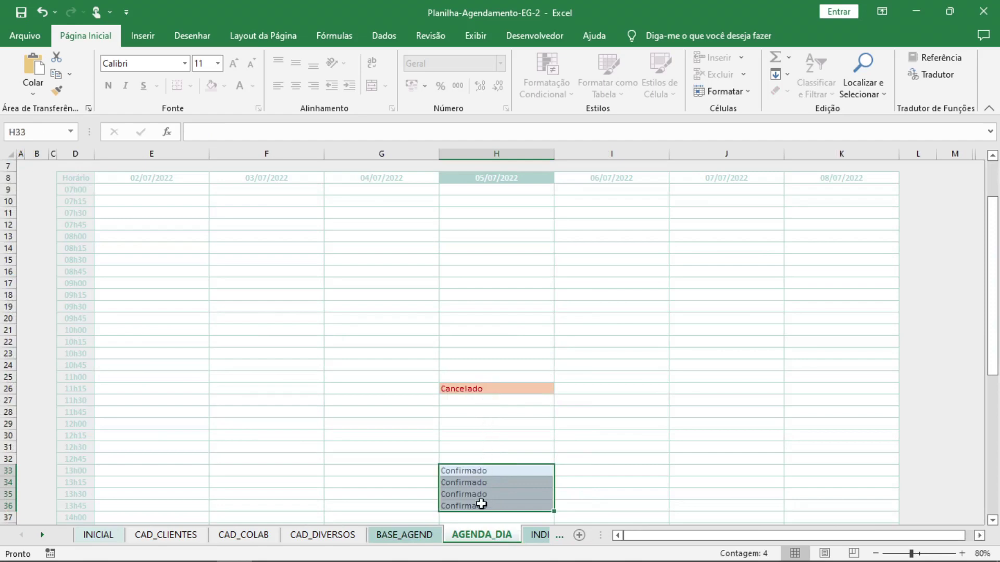
click(404, 535)
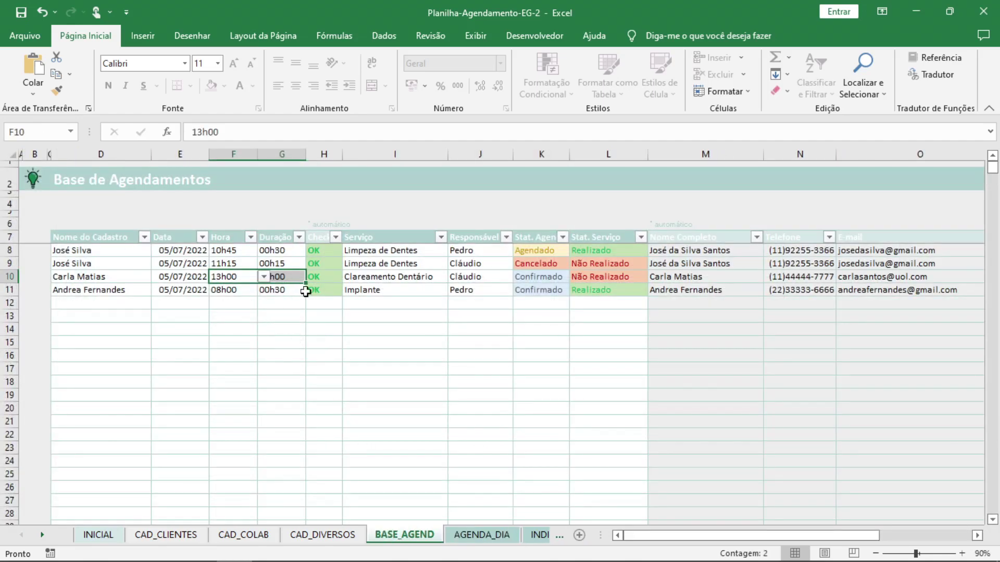
Set the row 9 cleaning's duration in G9 to 01h00, leaving Responsável unchanged
drag(463, 264, 479, 288)
key(alt+Down)
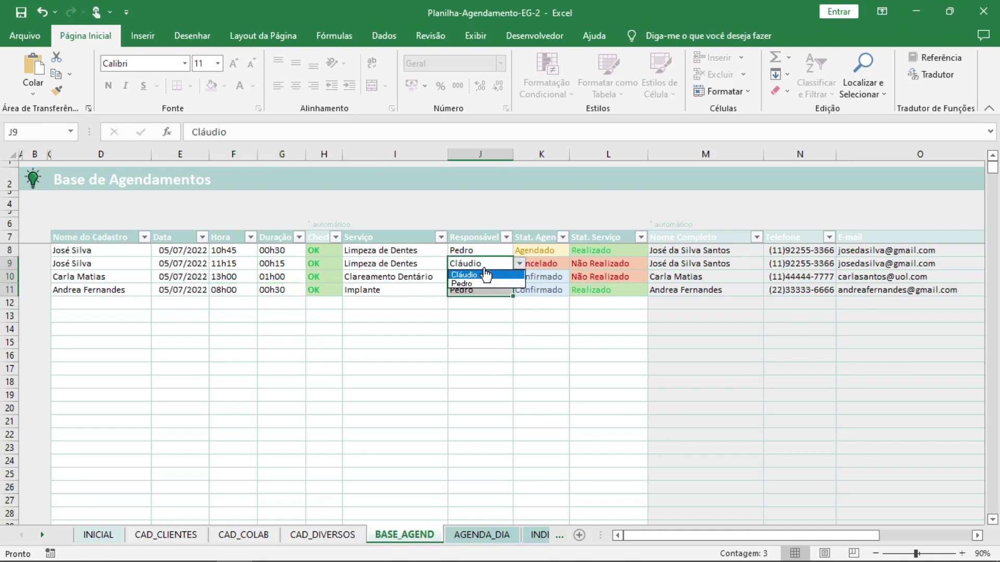
click(485, 274)
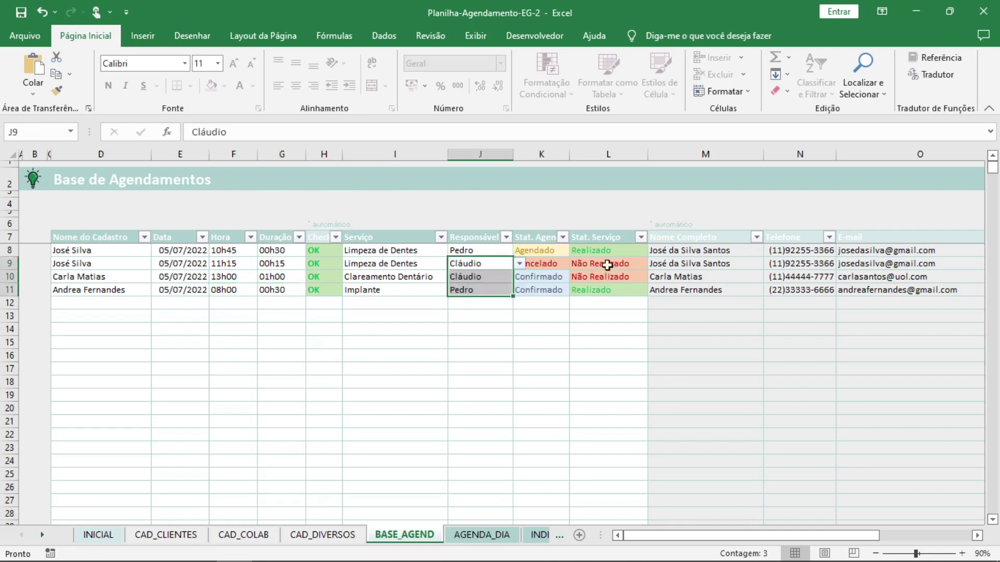
click(225, 262)
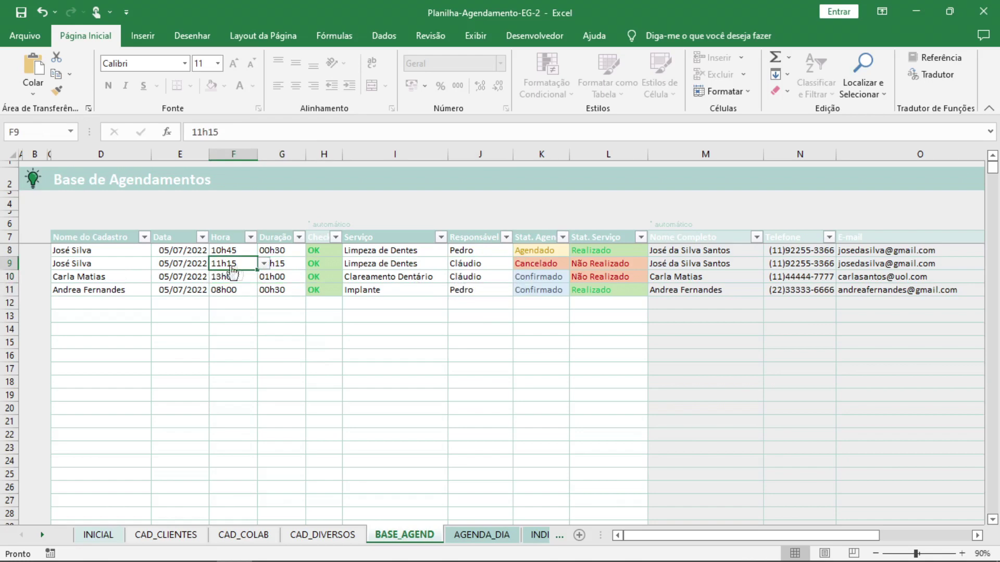
click(264, 267)
click(311, 264)
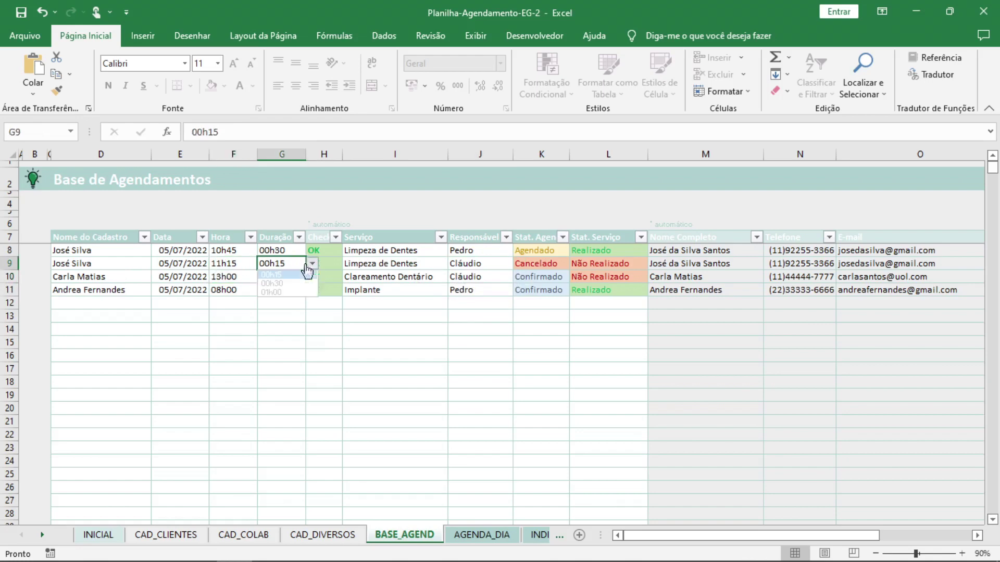
click(272, 292)
Confirm Agenda do Dia now shows four Cancelado slots from 11h15 to 12h00
click(482, 536)
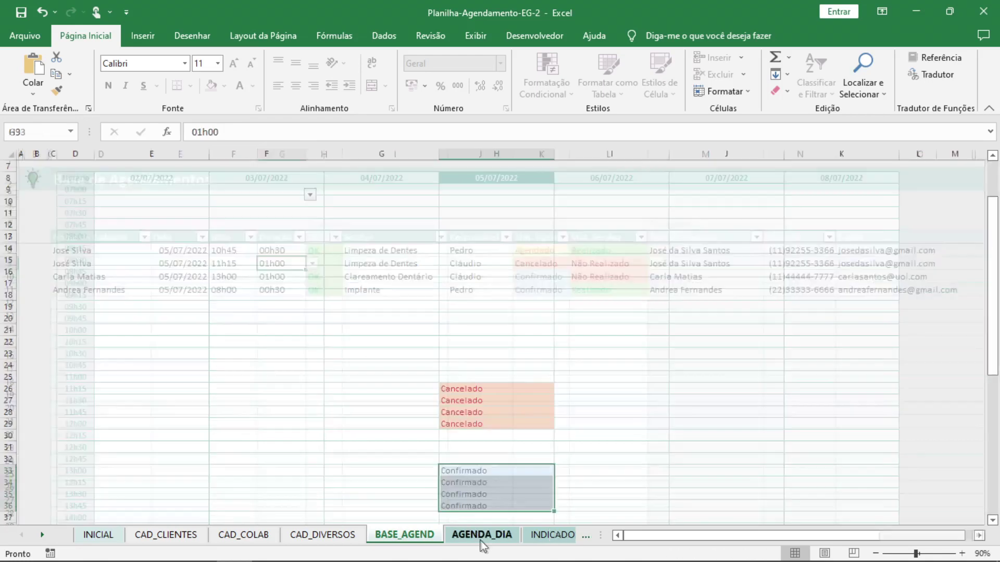
drag(489, 388, 493, 424)
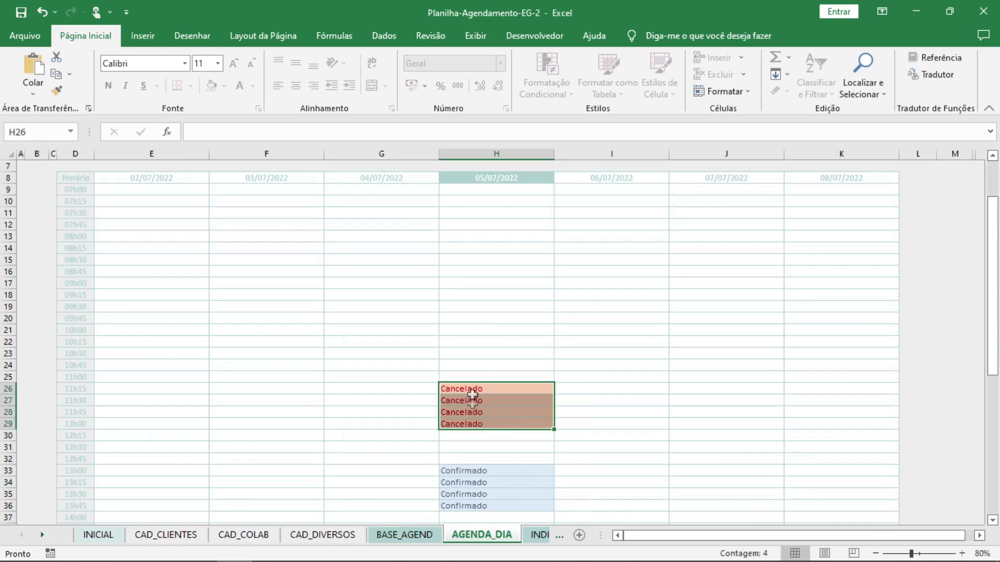
click(409, 536)
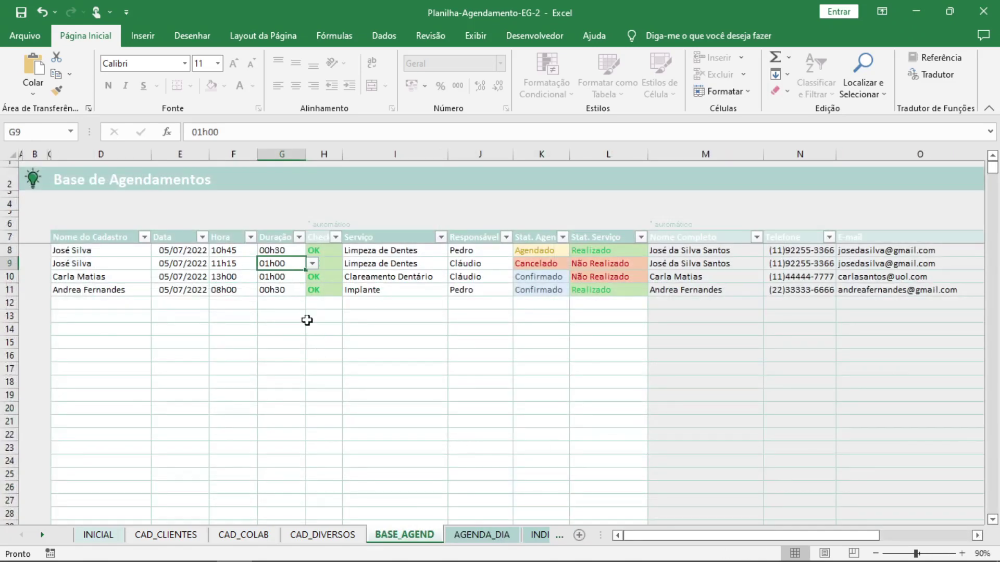
Change the Clareamento Dentário start time in F10 to 12h00
drag(694, 532, 830, 534)
drag(930, 263, 877, 263)
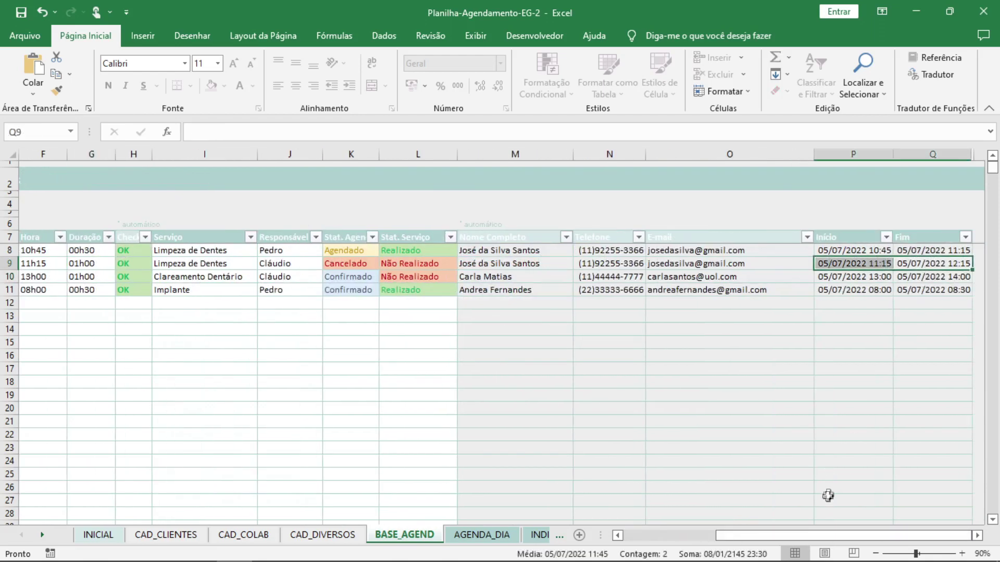
drag(829, 536, 736, 536)
click(240, 277)
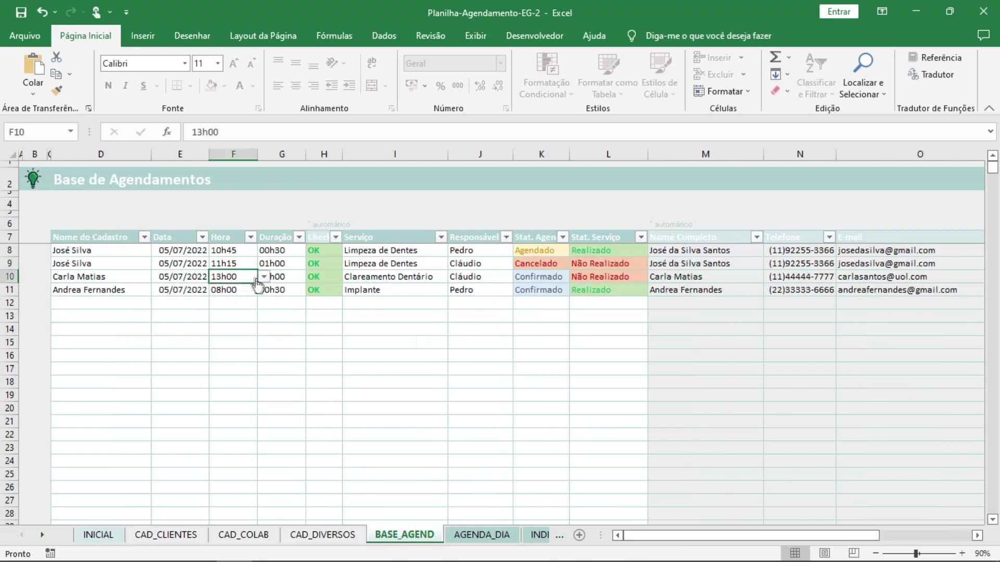
click(264, 277)
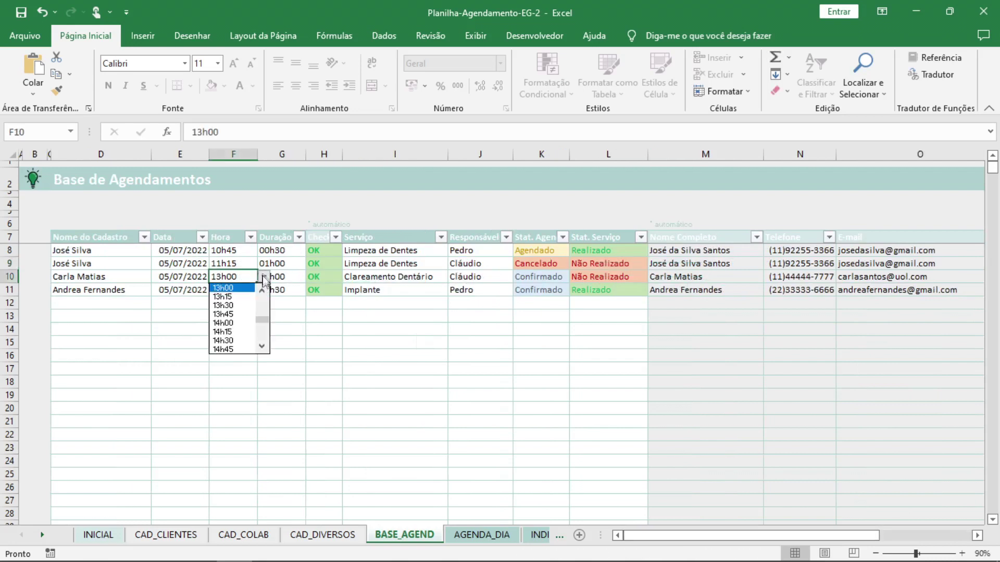
scroll(261, 288, up, 1)
click(224, 288)
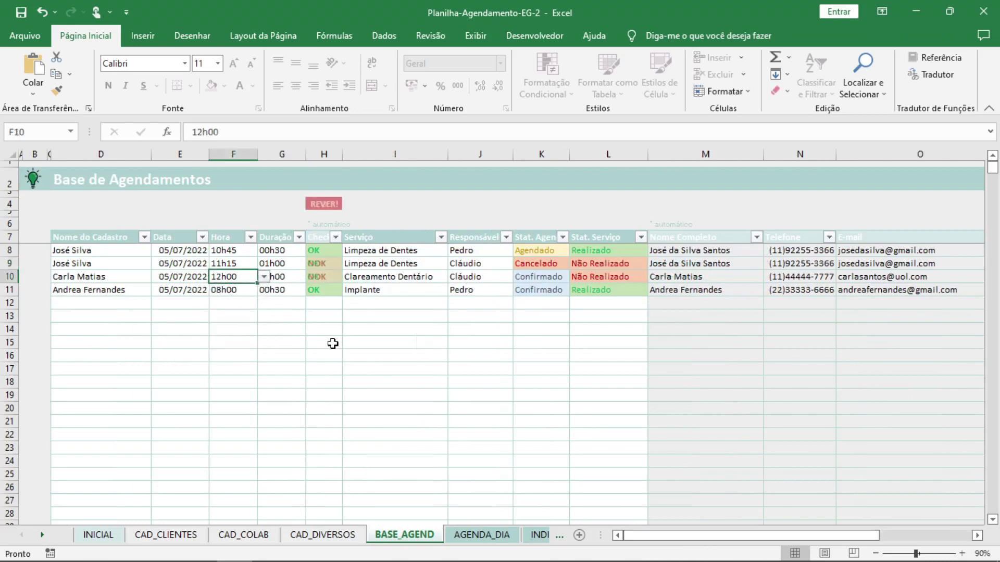
click(276, 330)
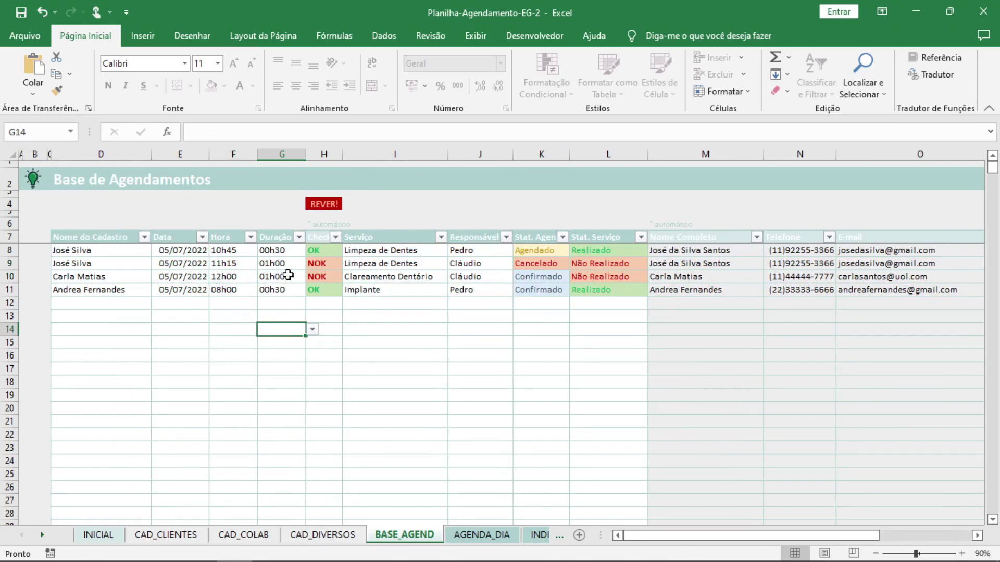
Check the overlapping 11h15 and 12h00 bookings, their NOK flags in H9:H10, and the Agenda do Dia overlap
click(237, 266)
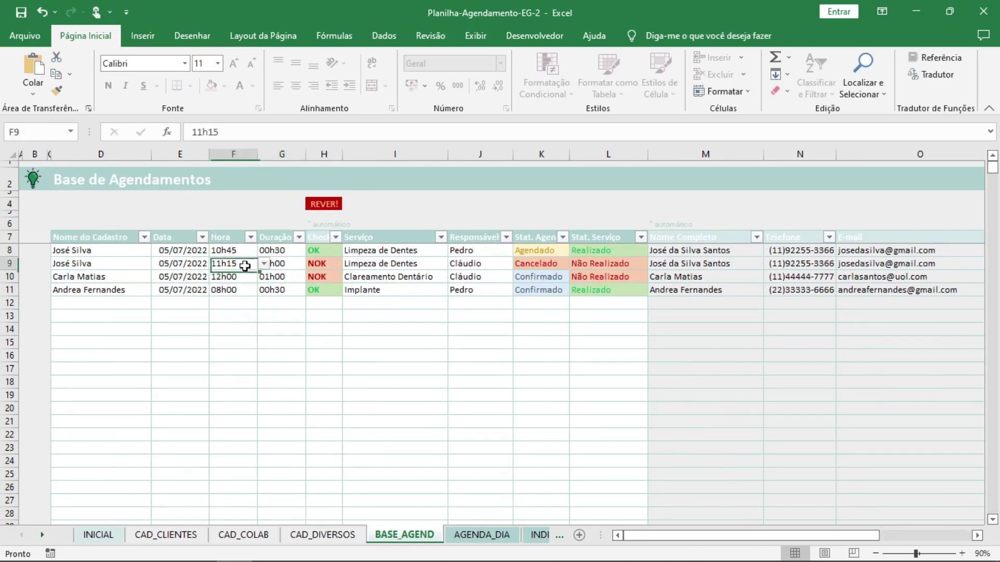
click(299, 265)
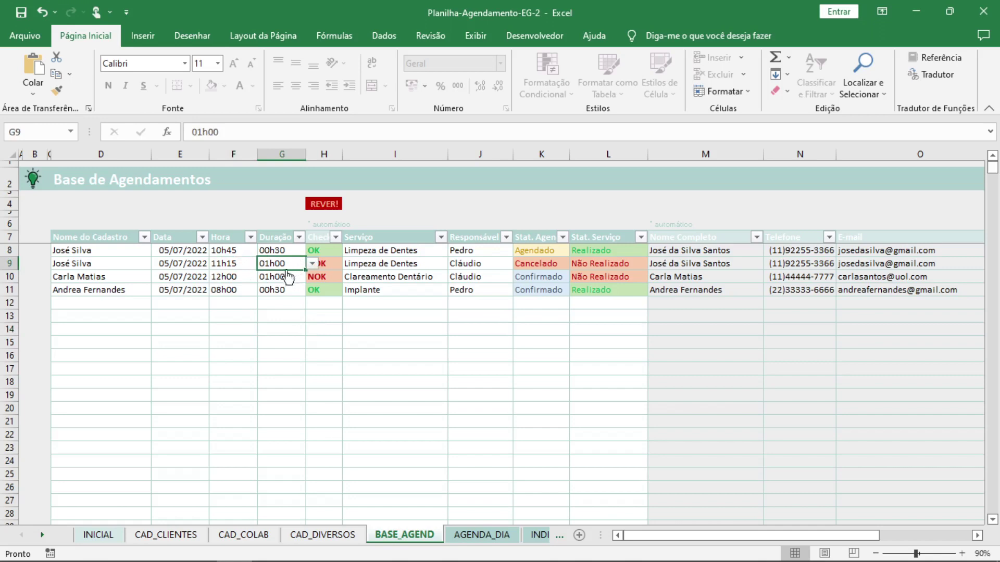
click(243, 276)
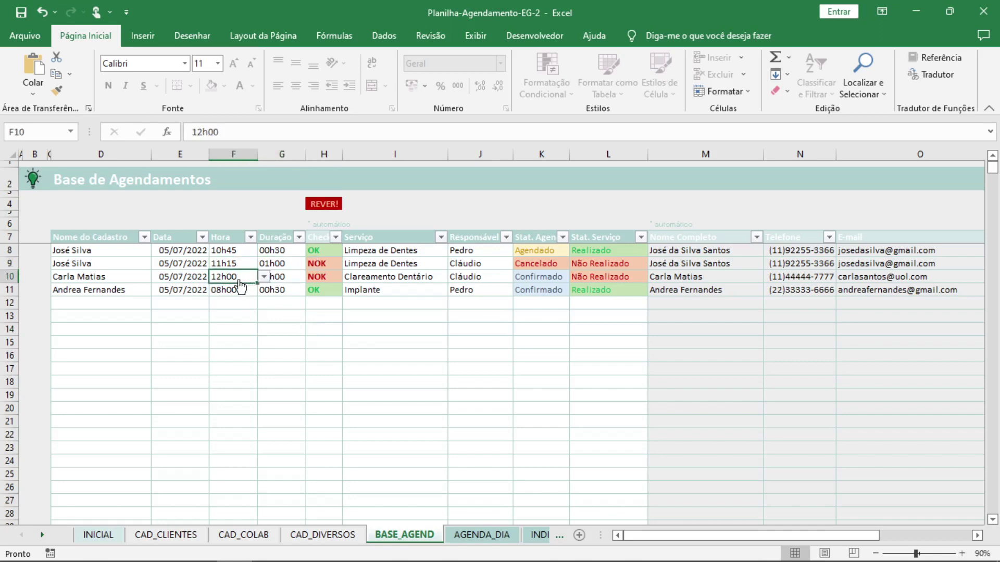
drag(333, 265, 334, 274)
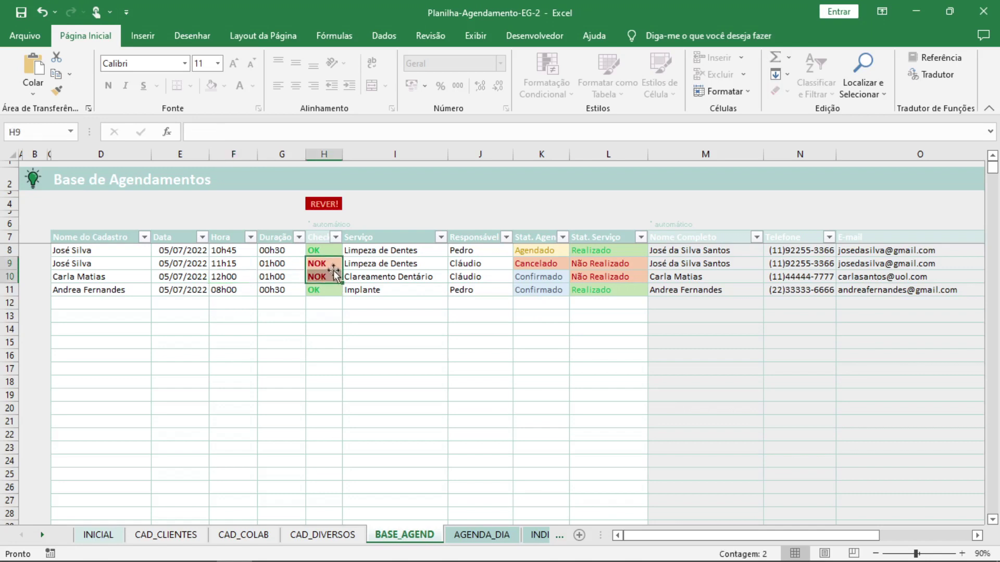
drag(331, 263, 335, 283)
click(479, 535)
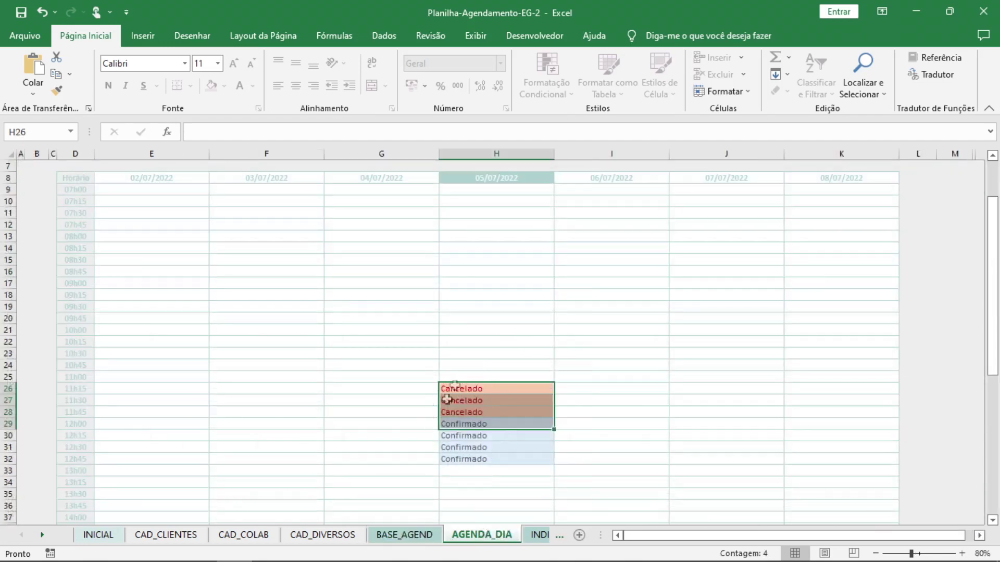
click(409, 535)
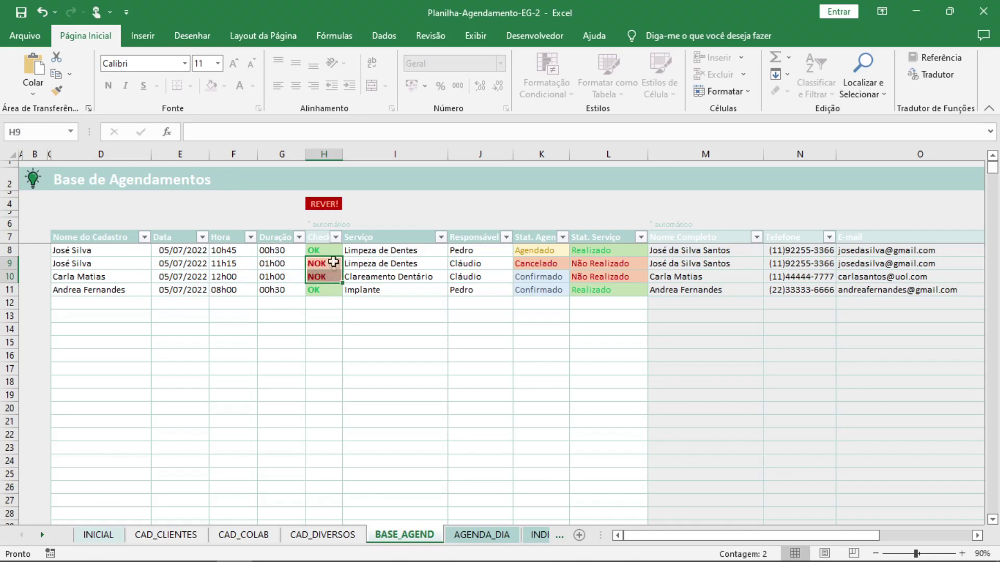
Move the Clareamento Dentário start in F10 to 12h15 and verify the clash clears
click(249, 280)
click(261, 279)
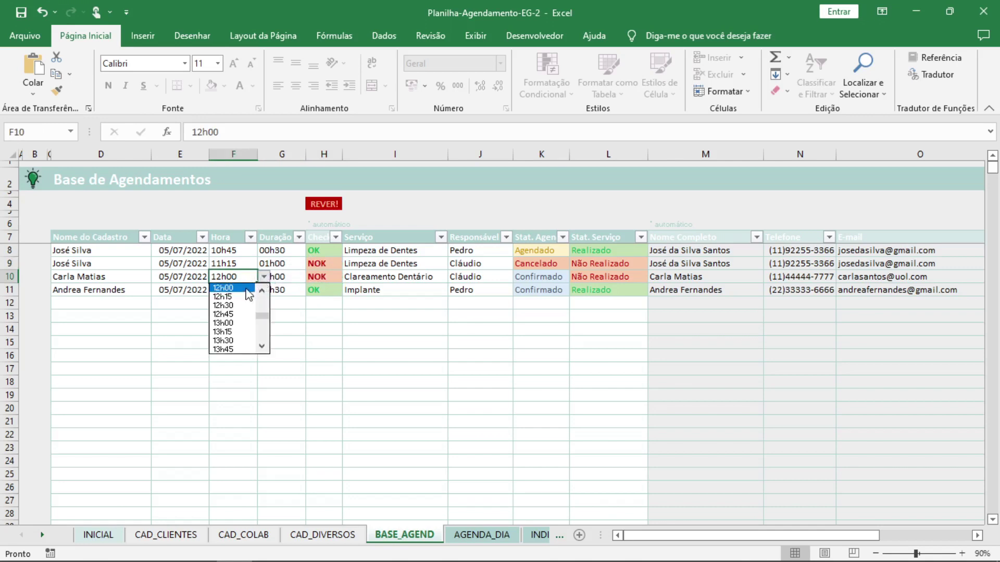
click(235, 298)
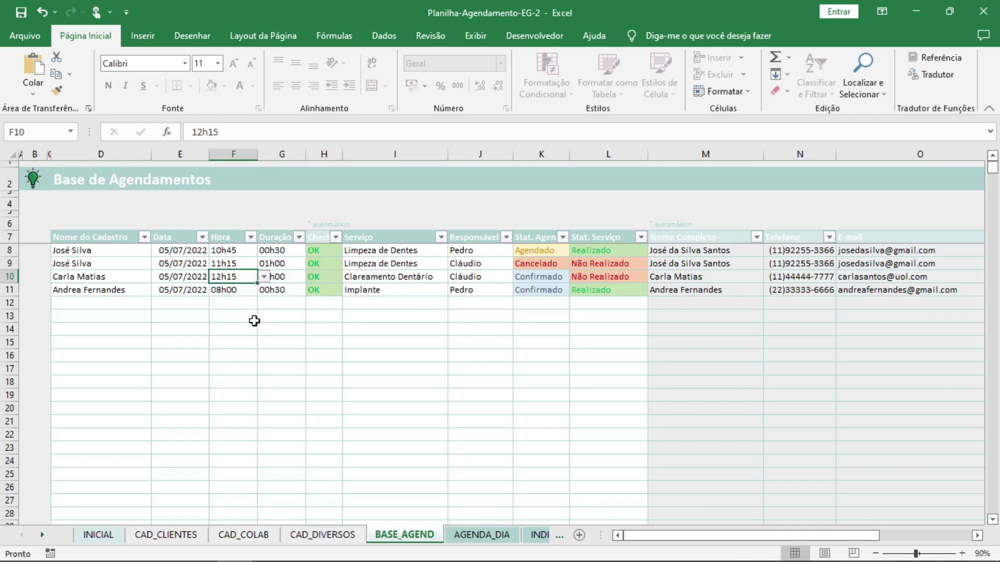
click(259, 318)
click(236, 264)
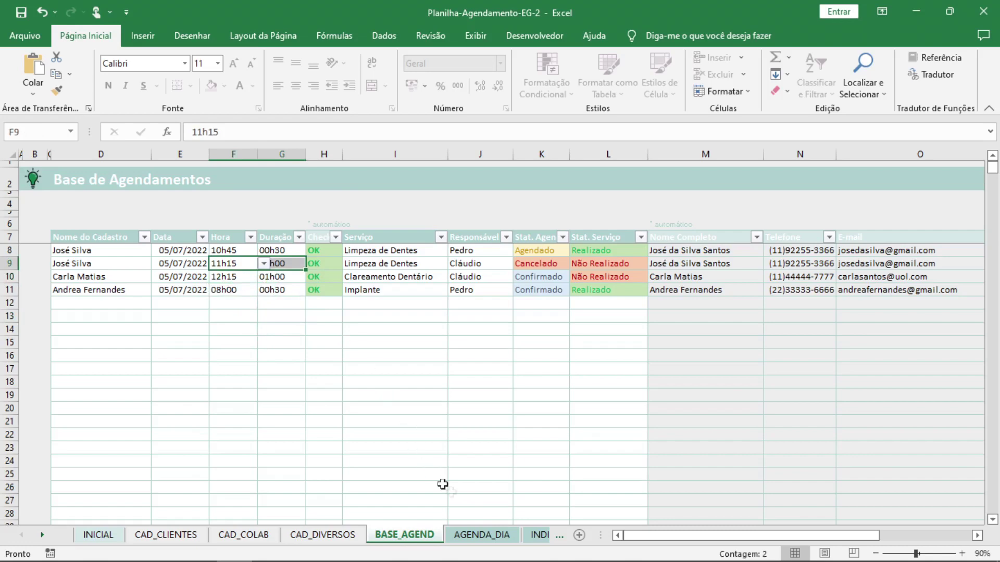
click(473, 535)
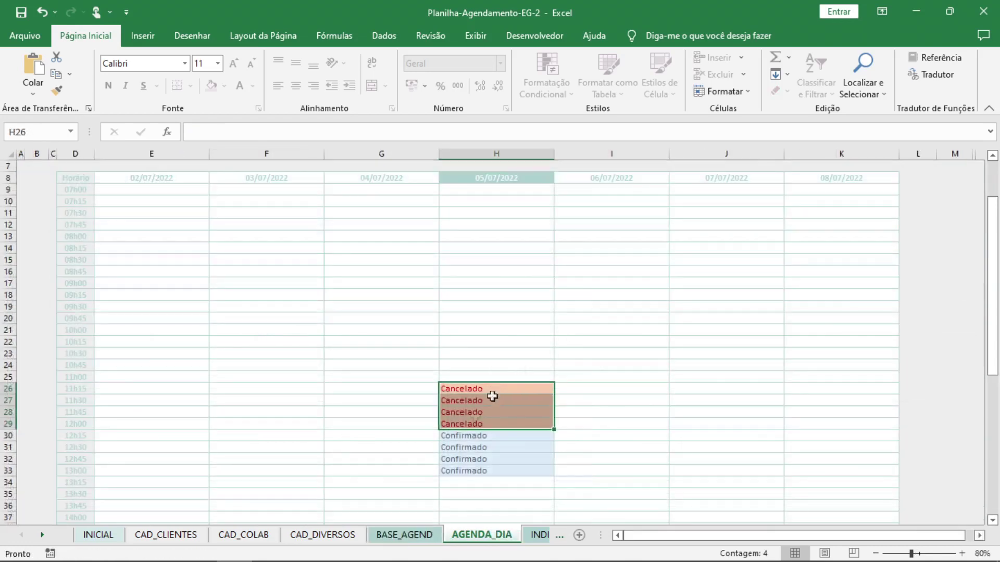
click(405, 535)
click(228, 277)
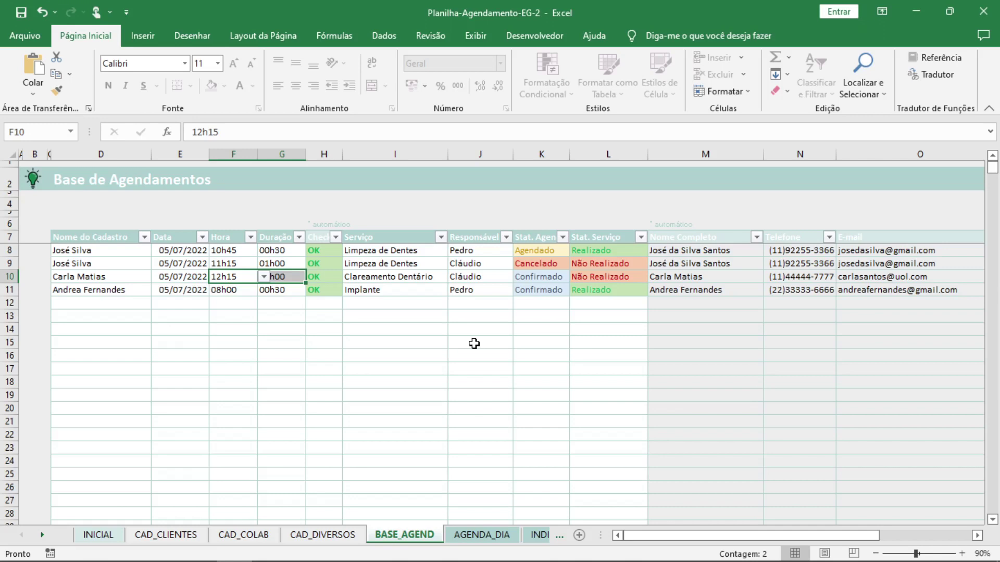
click(560, 274)
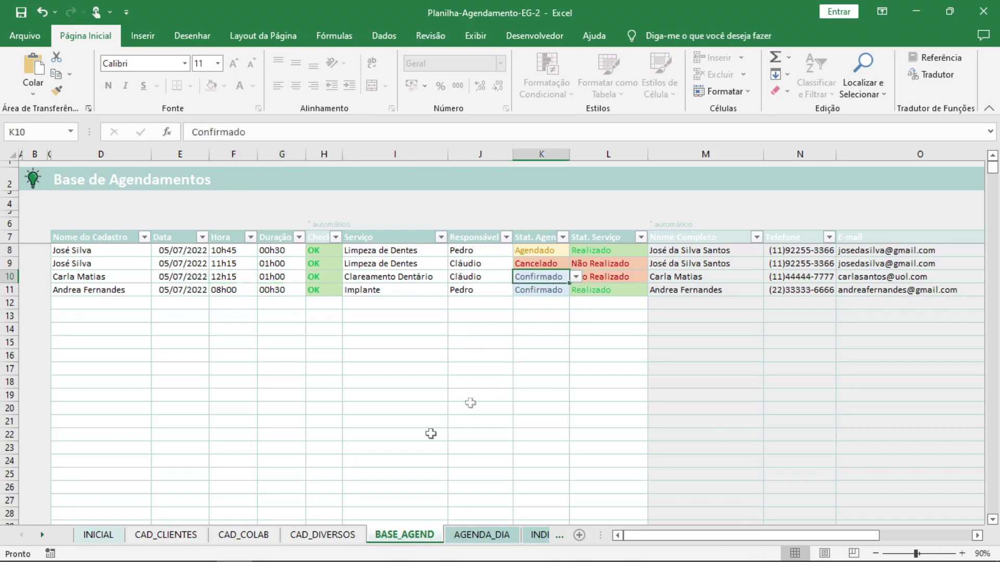
Set the Agenda do Dia Informação field in F6 to Nome+Tel
click(469, 535)
scroll(394, 296, up, 2)
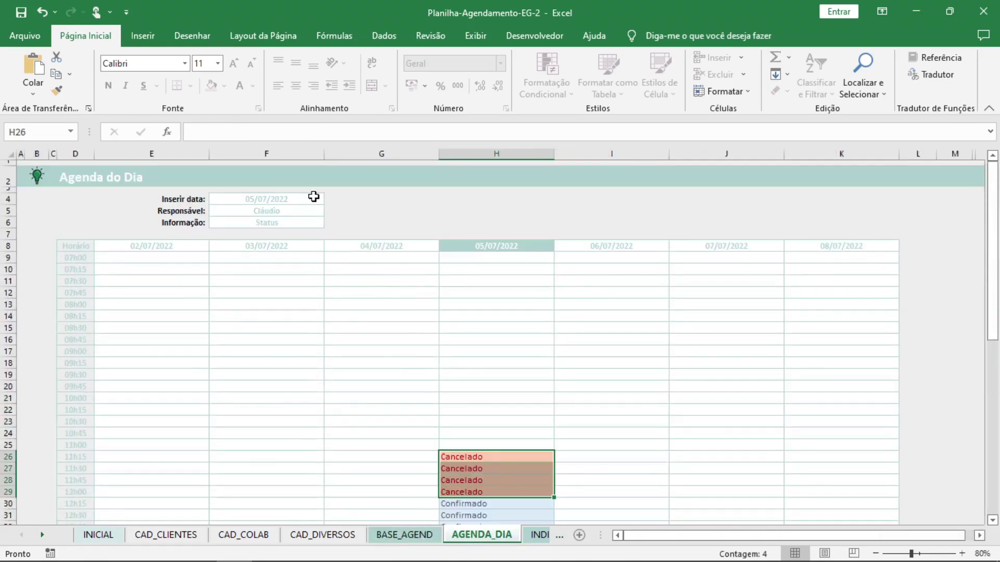
click(320, 223)
click(330, 223)
click(282, 247)
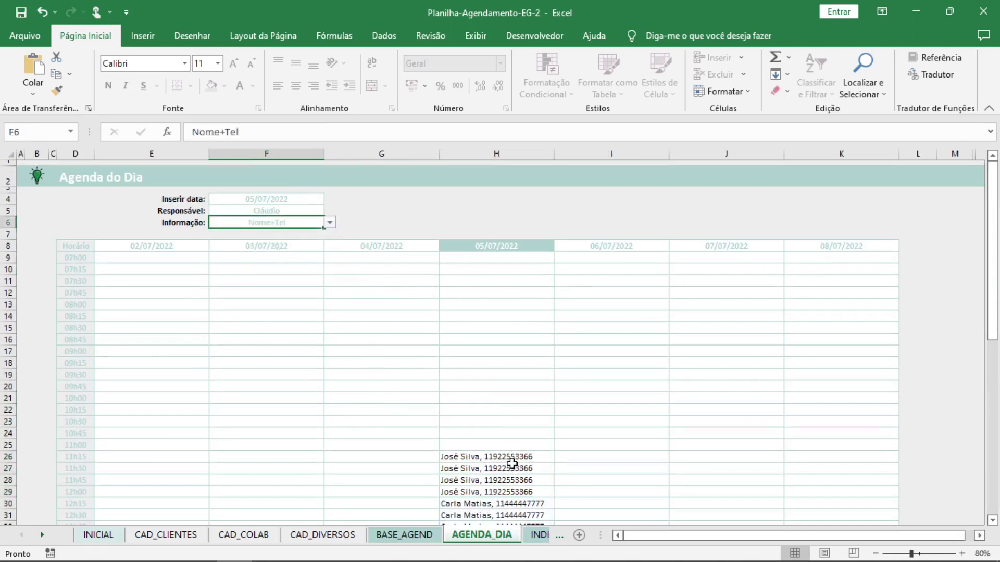
click(408, 536)
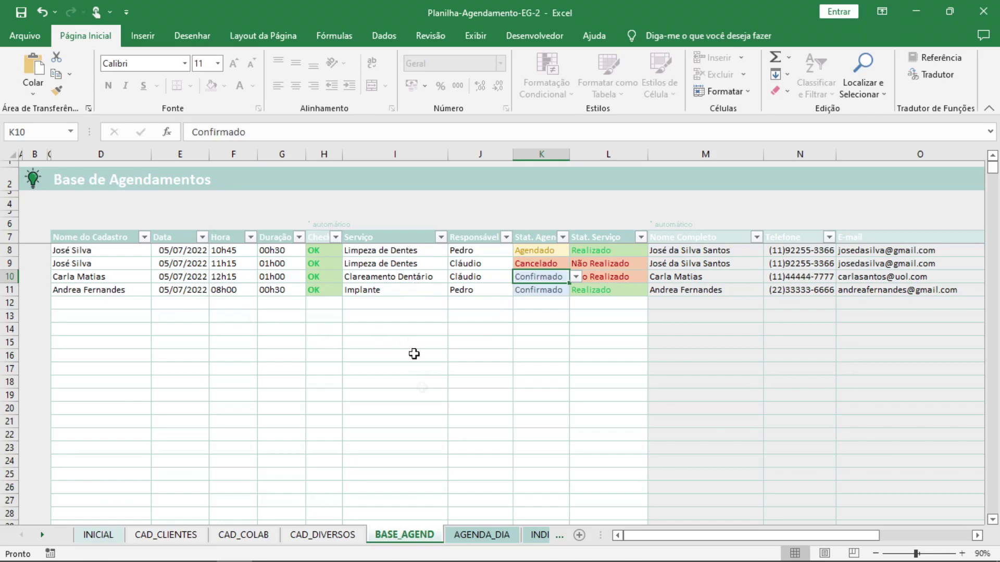
click(539, 536)
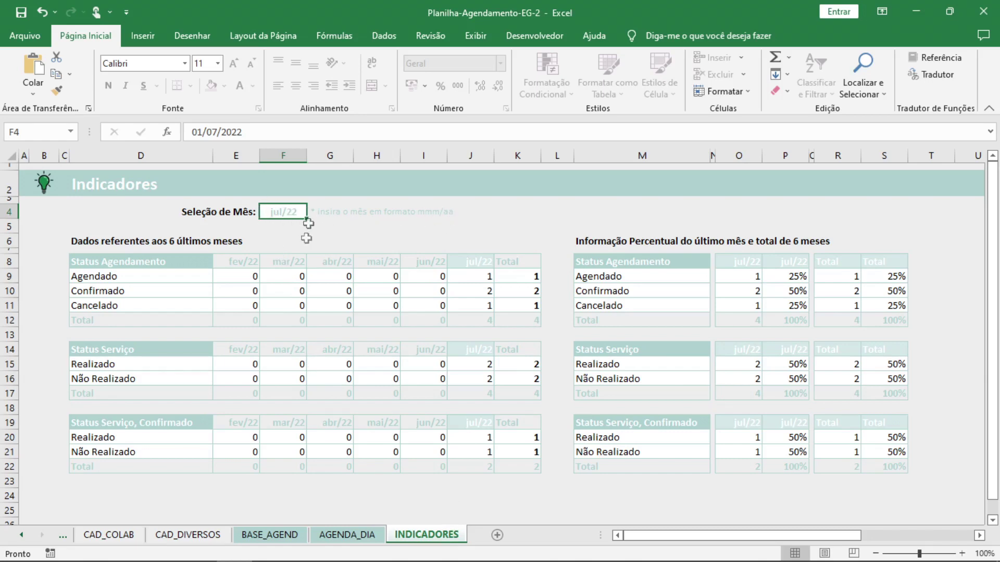
click(269, 535)
drag(187, 249, 190, 290)
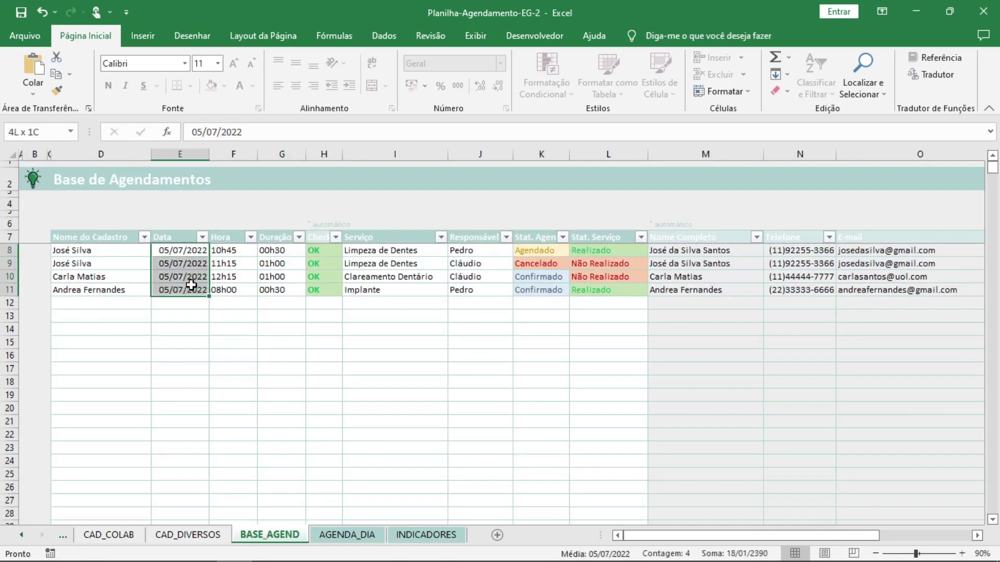
click(426, 534)
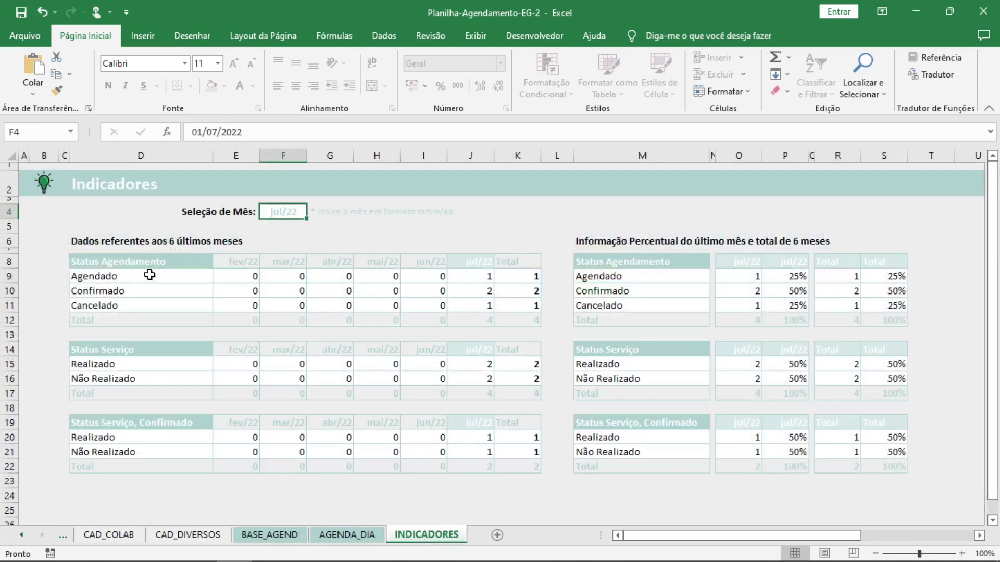
click(149, 275)
click(150, 289)
click(152, 304)
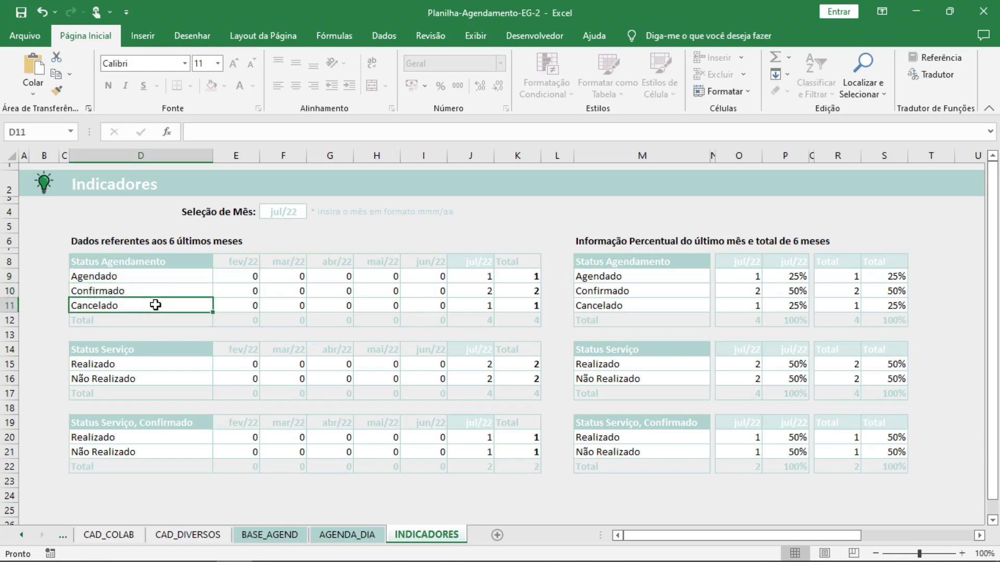
click(145, 364)
click(142, 377)
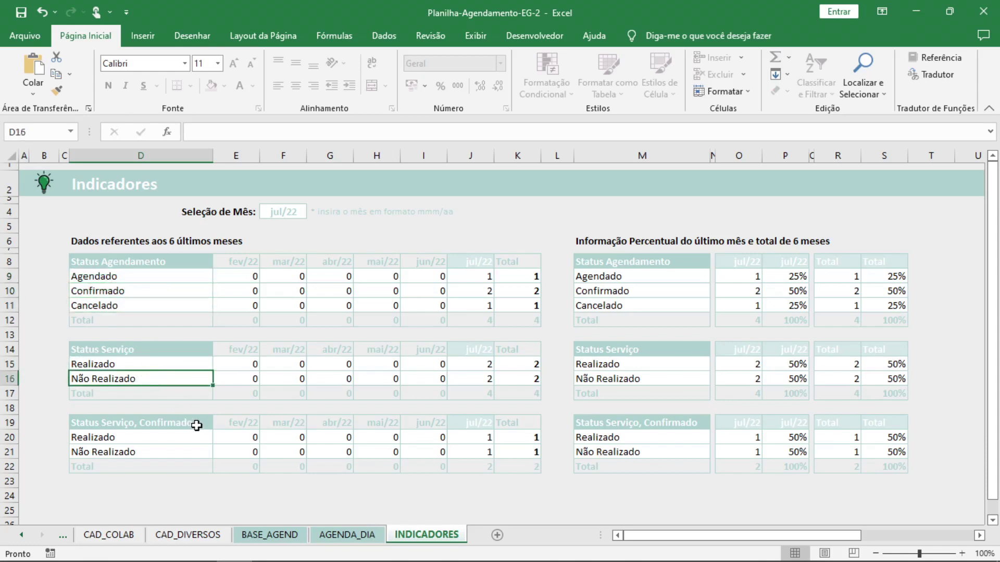
drag(199, 436, 202, 450)
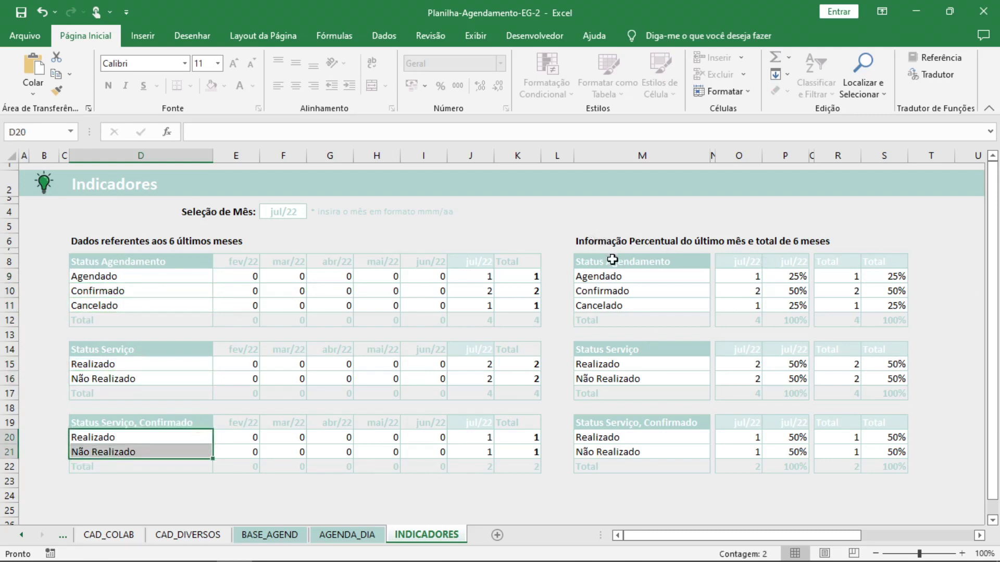
drag(747, 265, 744, 471)
click(276, 216)
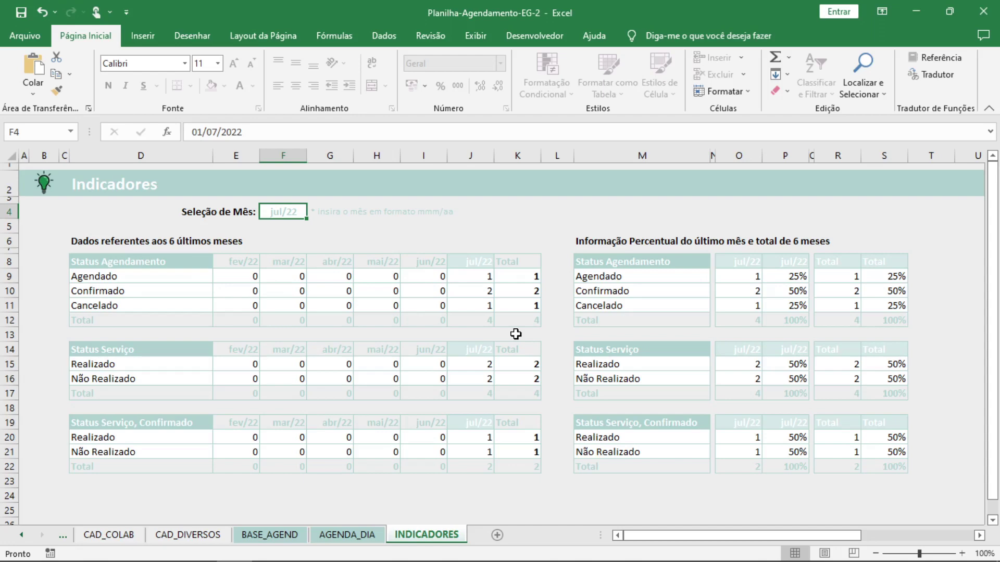
click(276, 535)
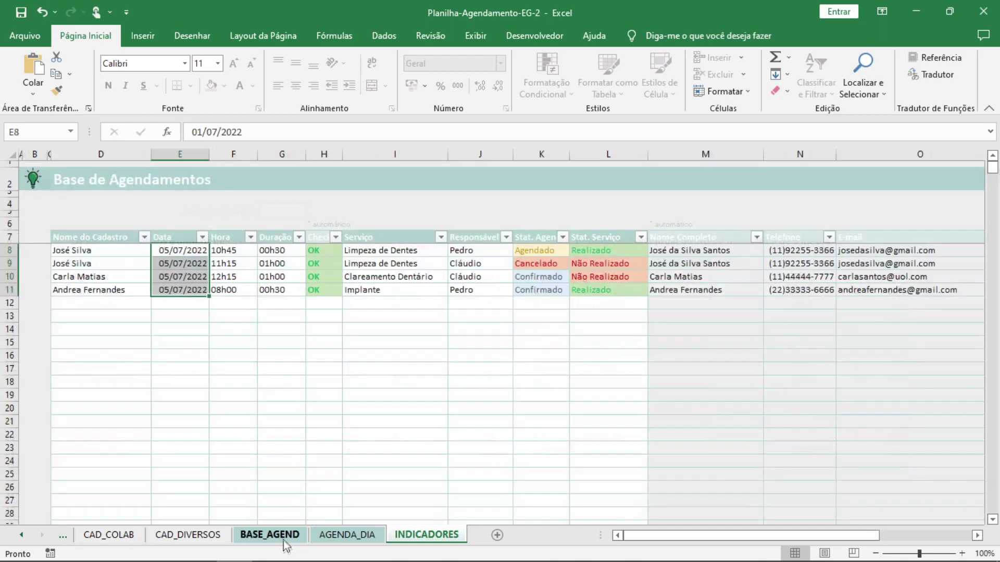